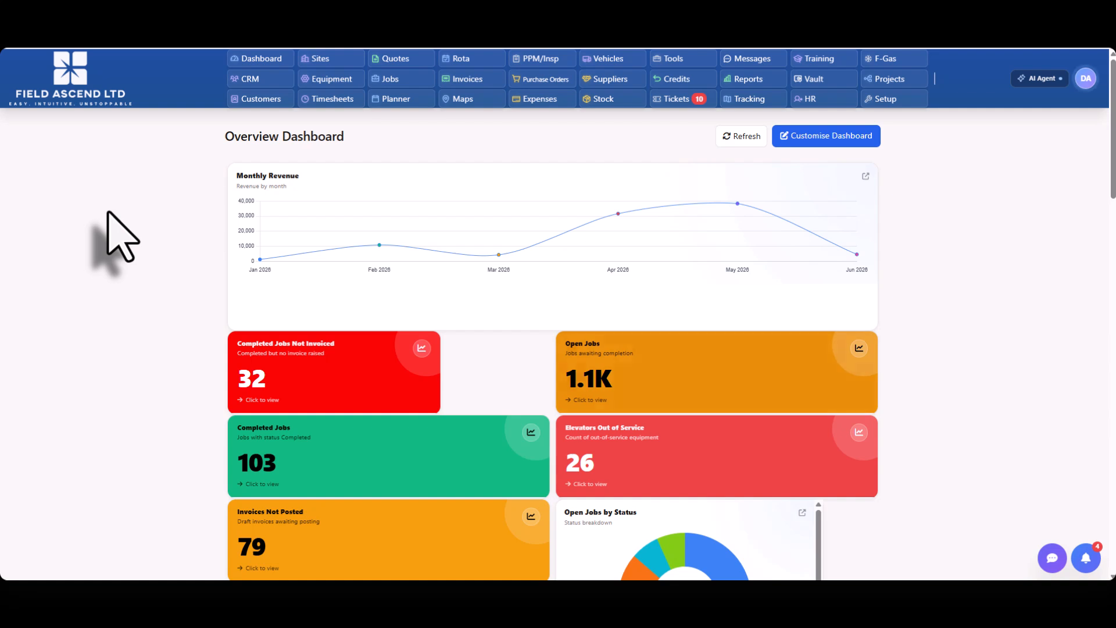
Step: Go to the Vehicles section and look through the form for adding a full vehicle
{"action": "left_click", "coordinate": [628, 59]}
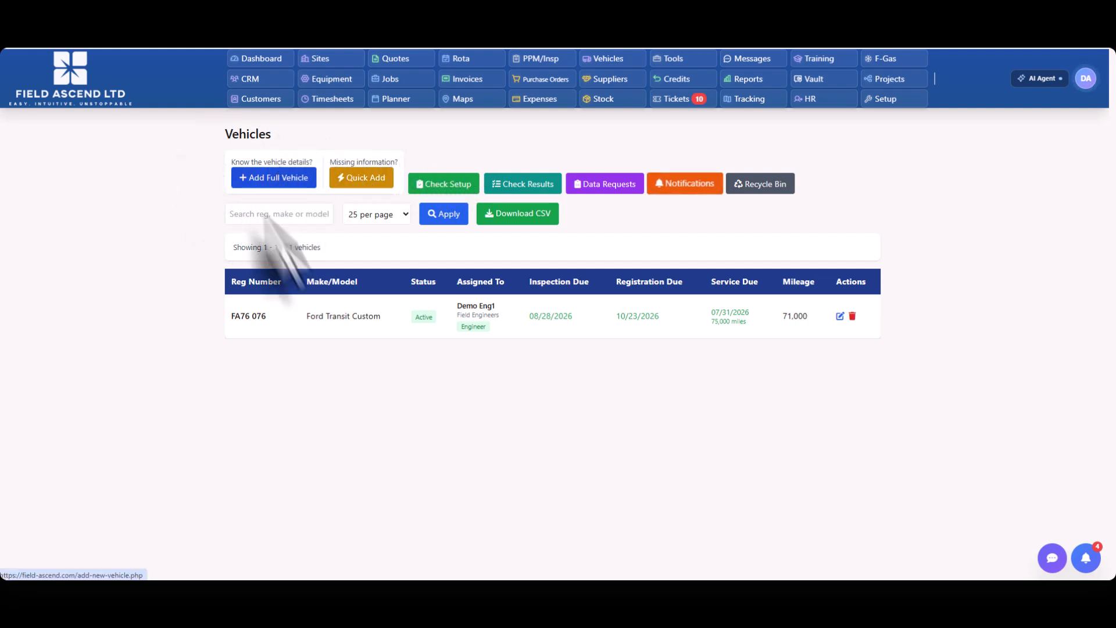
{"action": "left_click", "coordinate": [274, 179]}
{"action": "scroll", "coordinate": [466, 280], "scroll_direction": "down", "scroll_amount": 9}
{"action": "scroll", "coordinate": [495, 361], "scroll_direction": "up", "scroll_amount": 9}
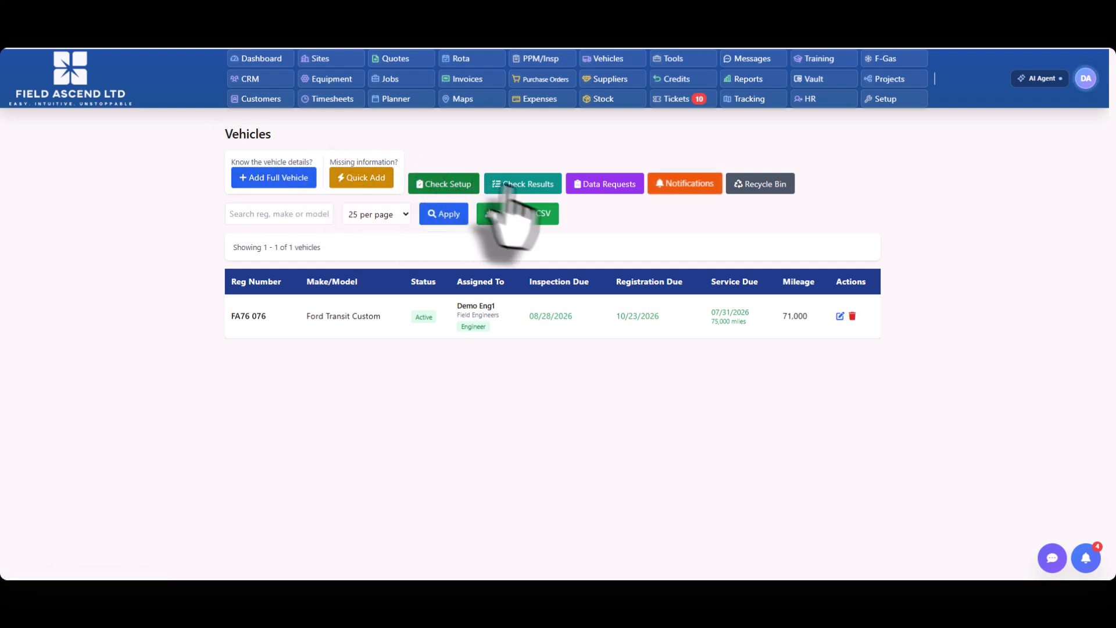
Step: Open the vehicle check results and examine the list of daily safety checks with their progress, due dates and statuses
{"action": "left_click", "coordinate": [527, 185]}
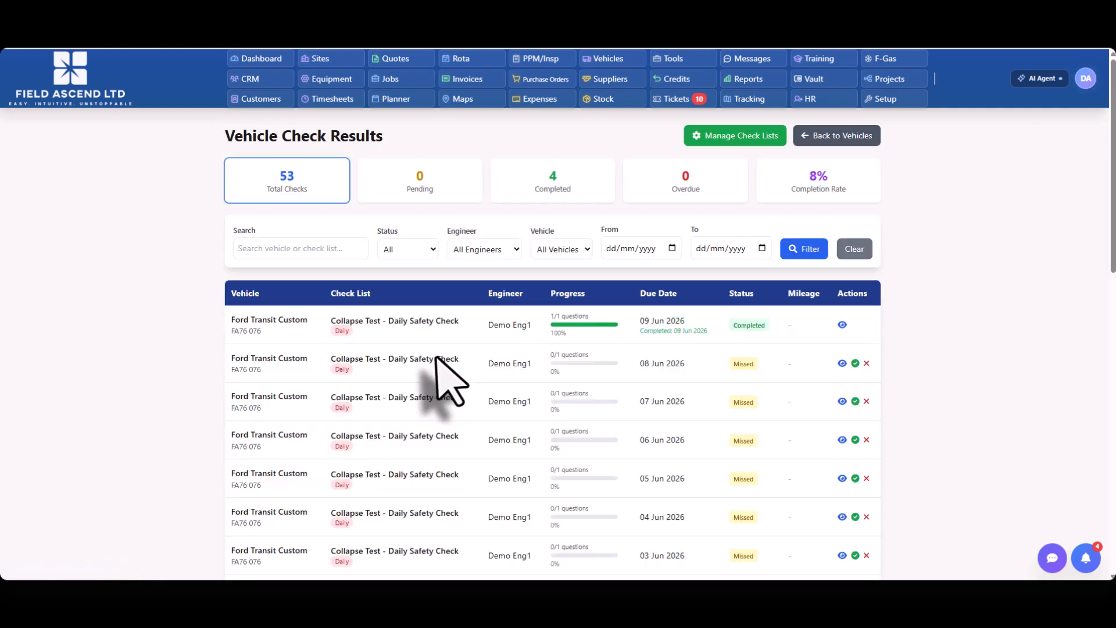
{"action": "scroll", "coordinate": [498, 286], "scroll_direction": "down", "scroll_amount": 3}
{"action": "scroll", "coordinate": [578, 319], "scroll_direction": "down", "scroll_amount": 2}
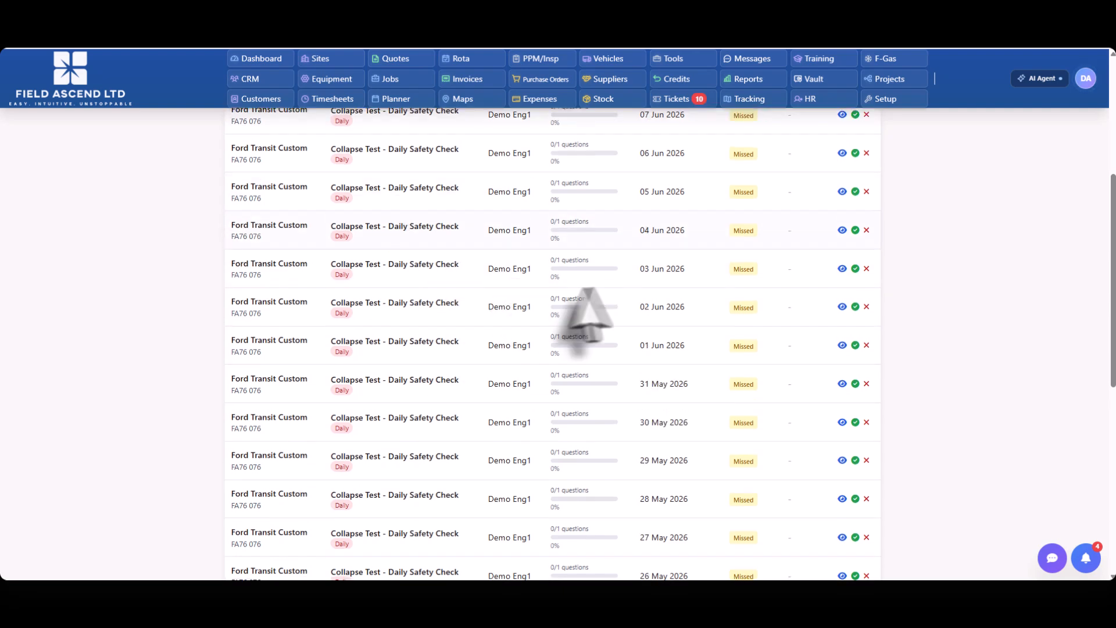
{"action": "scroll", "coordinate": [302, 139], "scroll_direction": "up", "scroll_amount": 5}
{"action": "left_click_drag", "start_coordinate": [908, 199], "coordinate": [196, 180]}
{"action": "left_click", "coordinate": [194, 160]}
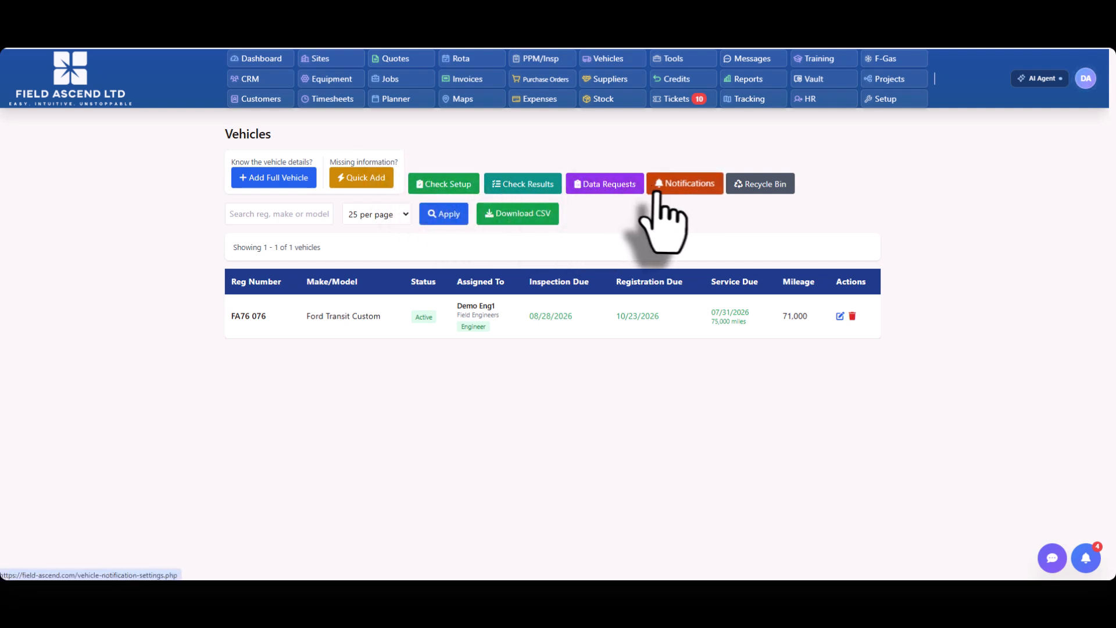
Step: Open the vehicle notification settings and examine the recipients, warning periods and notification schedule
{"action": "left_click", "coordinate": [689, 185]}
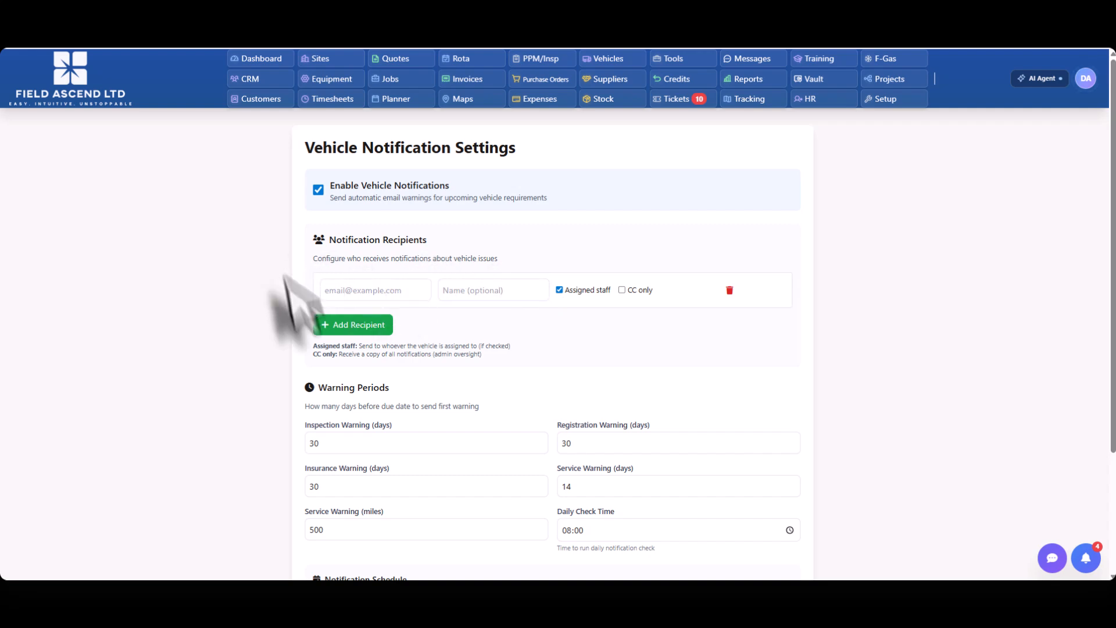
{"action": "scroll", "coordinate": [187, 244], "scroll_direction": "down", "scroll_amount": 3}
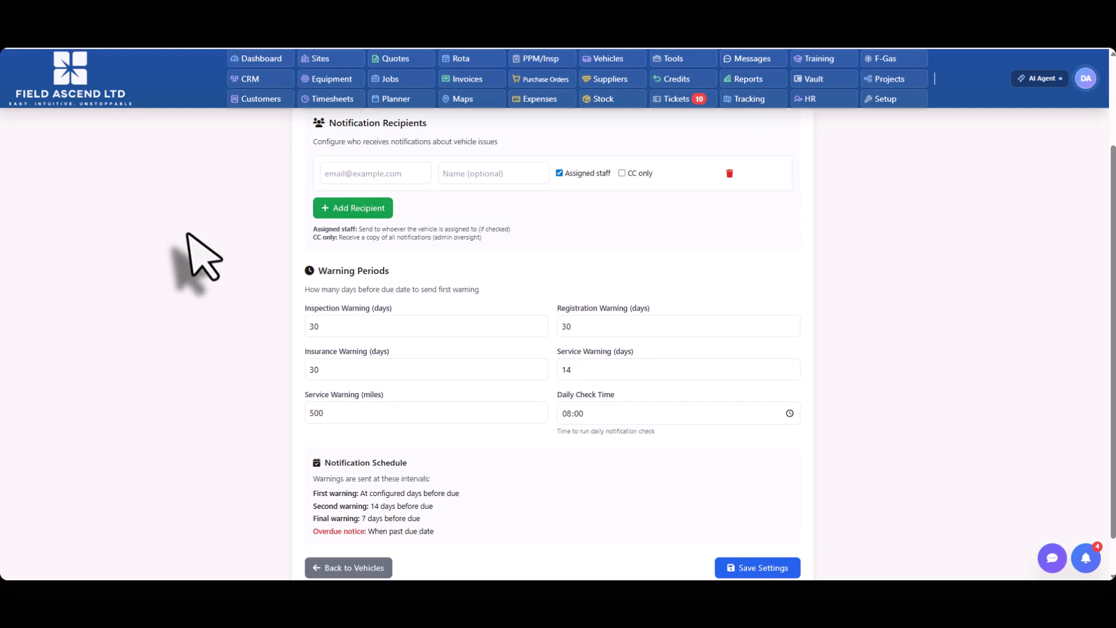
{"action": "scroll", "coordinate": [343, 265], "scroll_direction": "up", "scroll_amount": 3}
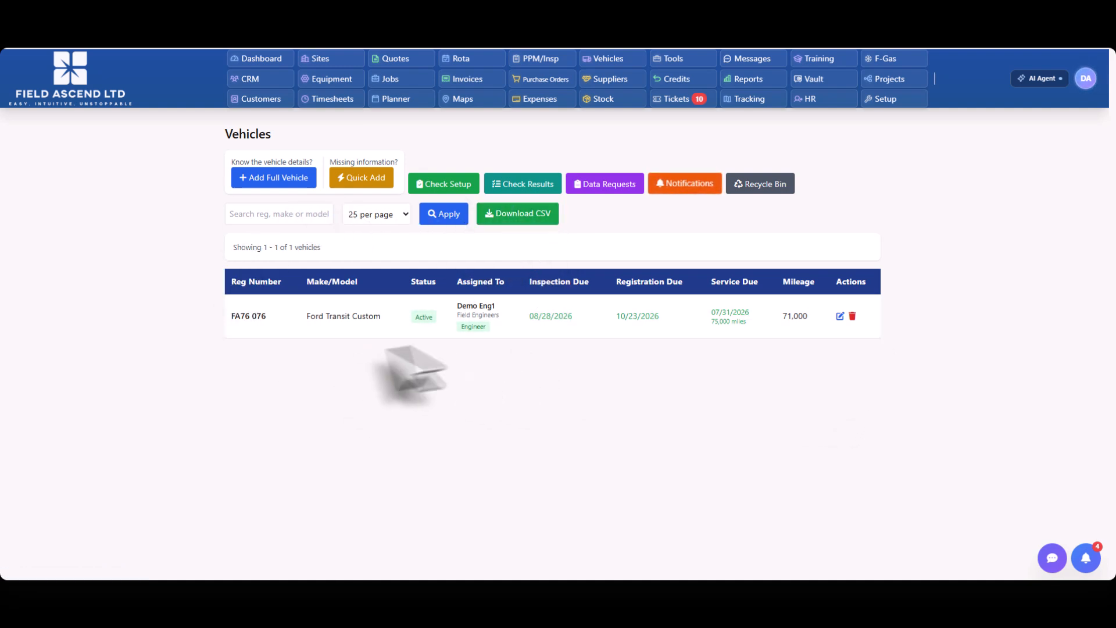
Step: Open the Ford Transit Custom for editing and examine its basic information, important dates, tyre, service, purchase and insurance sections
{"action": "left_click", "coordinate": [840, 315]}
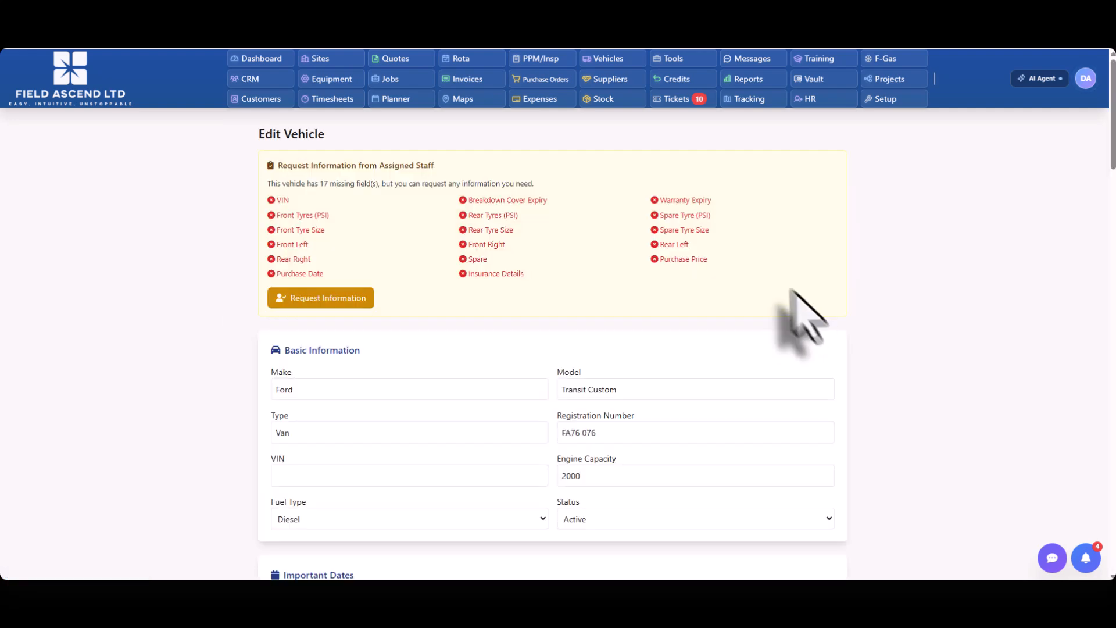
{"action": "scroll", "coordinate": [231, 220], "scroll_direction": "down", "scroll_amount": 8}
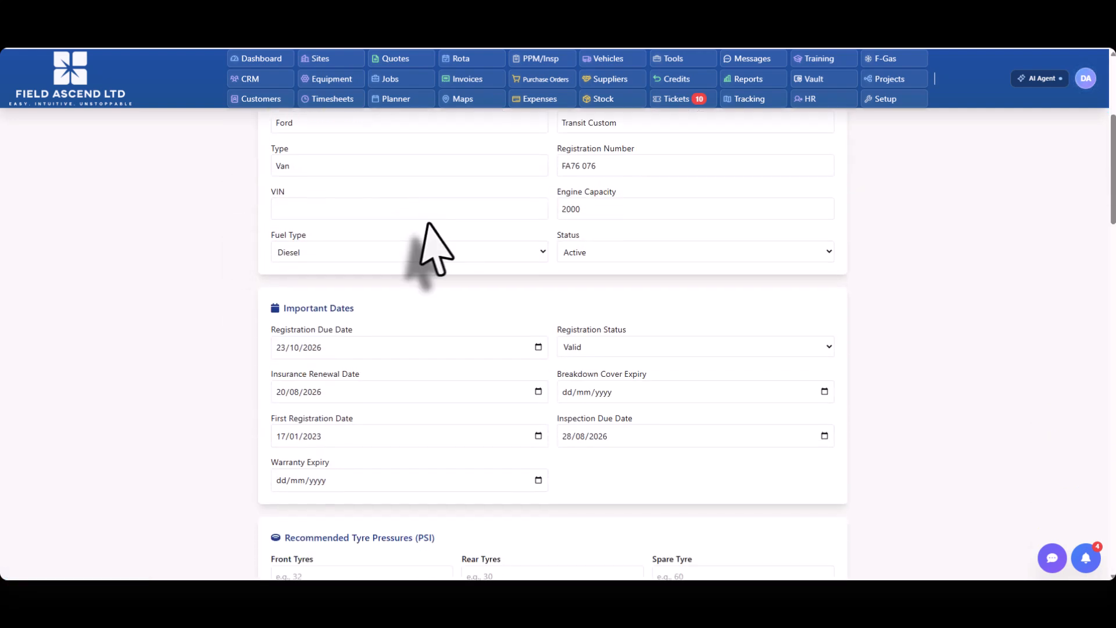
{"action": "scroll", "coordinate": [343, 308], "scroll_direction": "up", "scroll_amount": 2}
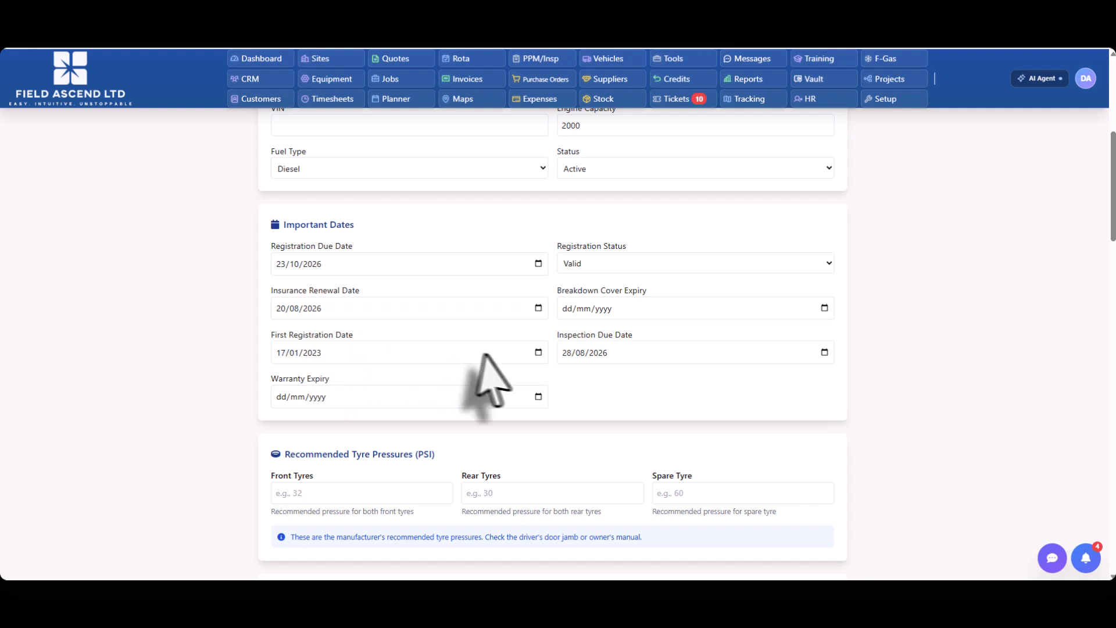
{"action": "scroll", "coordinate": [608, 362], "scroll_direction": "up", "scroll_amount": 4}
{"action": "scroll", "coordinate": [436, 391], "scroll_direction": "down", "scroll_amount": 6}
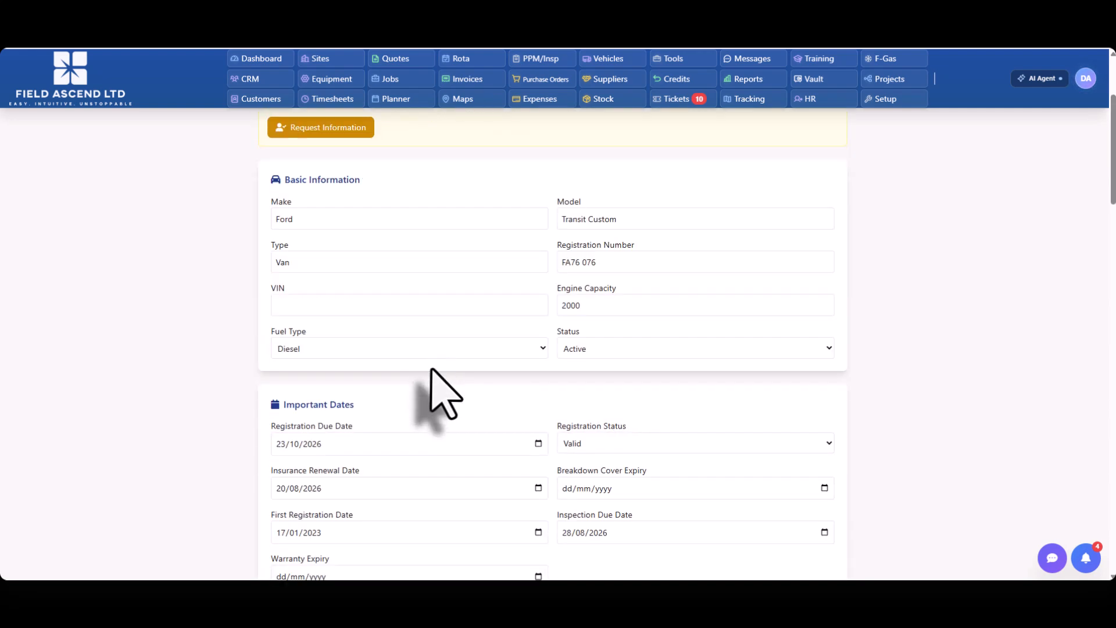
{"action": "scroll", "coordinate": [250, 322], "scroll_direction": "down", "scroll_amount": 9}
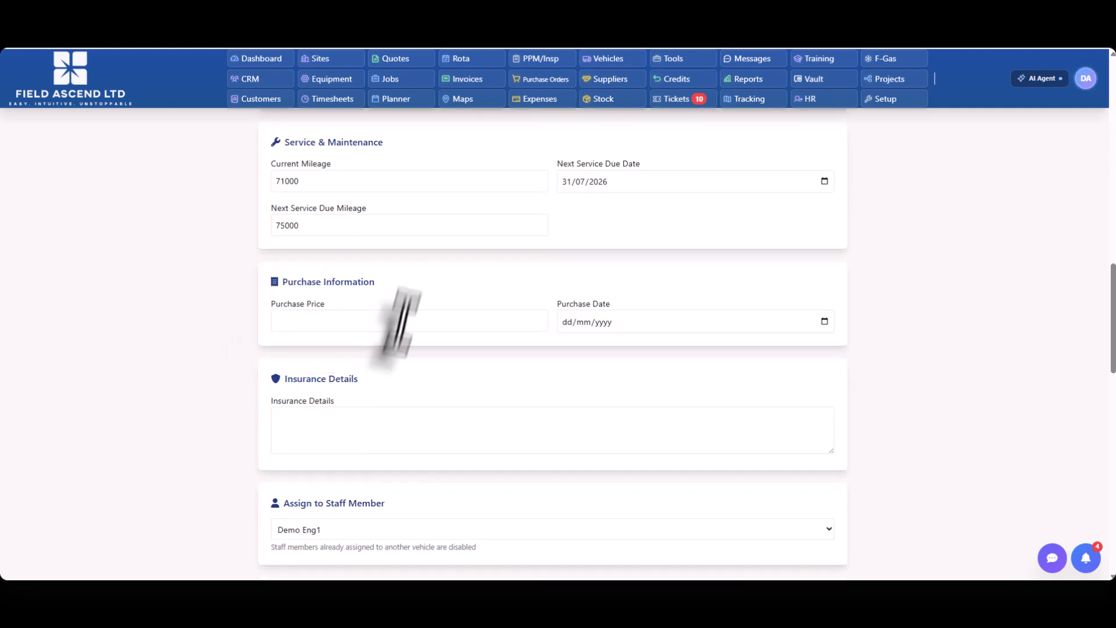
{"action": "scroll", "coordinate": [399, 302], "scroll_direction": "up", "scroll_amount": 3}
{"action": "left_click_drag", "start_coordinate": [397, 321], "coordinate": [235, 310]}
{"action": "left_click_drag", "start_coordinate": [360, 227], "coordinate": [192, 261]}
{"action": "scroll", "coordinate": [174, 421], "scroll_direction": "down", "scroll_amount": 4}
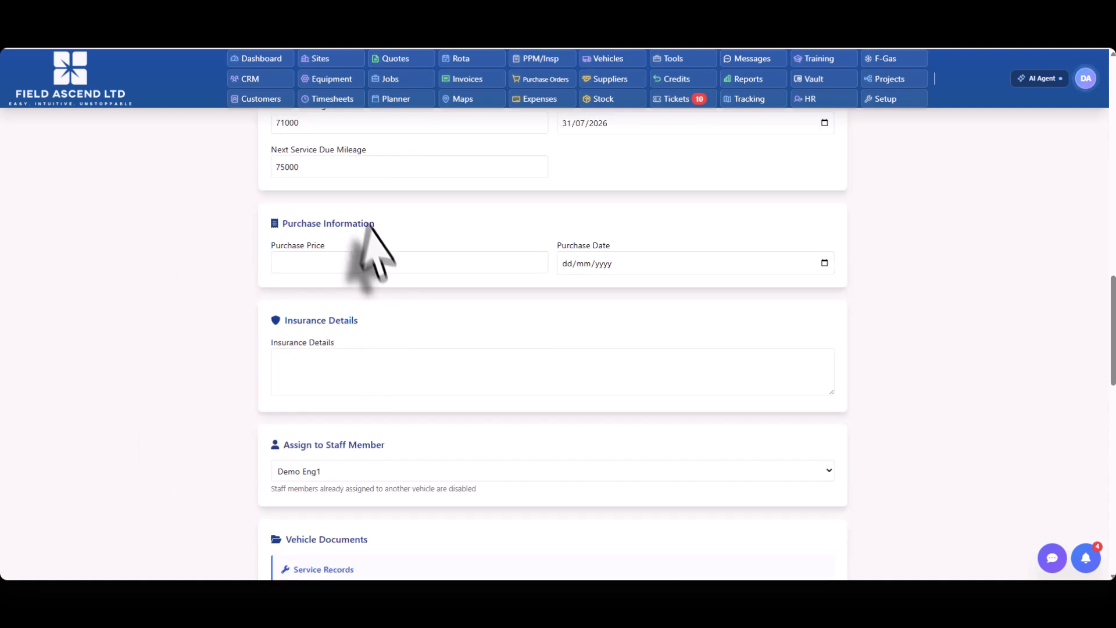
{"action": "scroll", "coordinate": [413, 329], "scroll_direction": "down", "scroll_amount": 4}
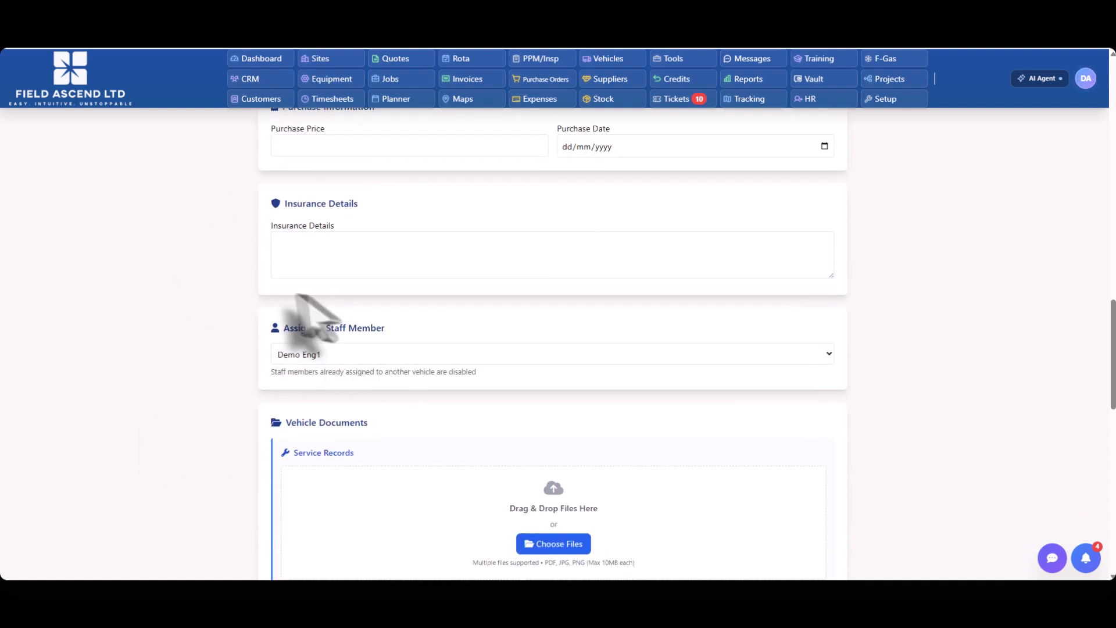
Step: Choose the first demo engineer as the staff member assigned to the Ford Transit Custom
{"action": "left_click_drag", "start_coordinate": [386, 211], "coordinate": [278, 217]}
{"action": "left_click", "coordinate": [383, 237]}
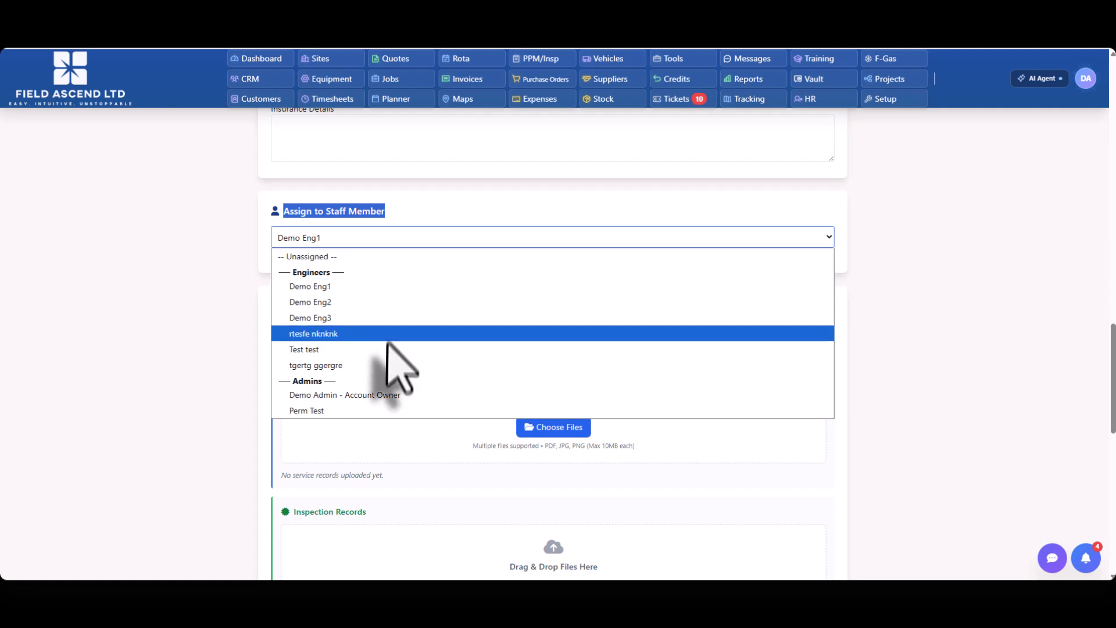
{"action": "left_click", "coordinate": [291, 286]}
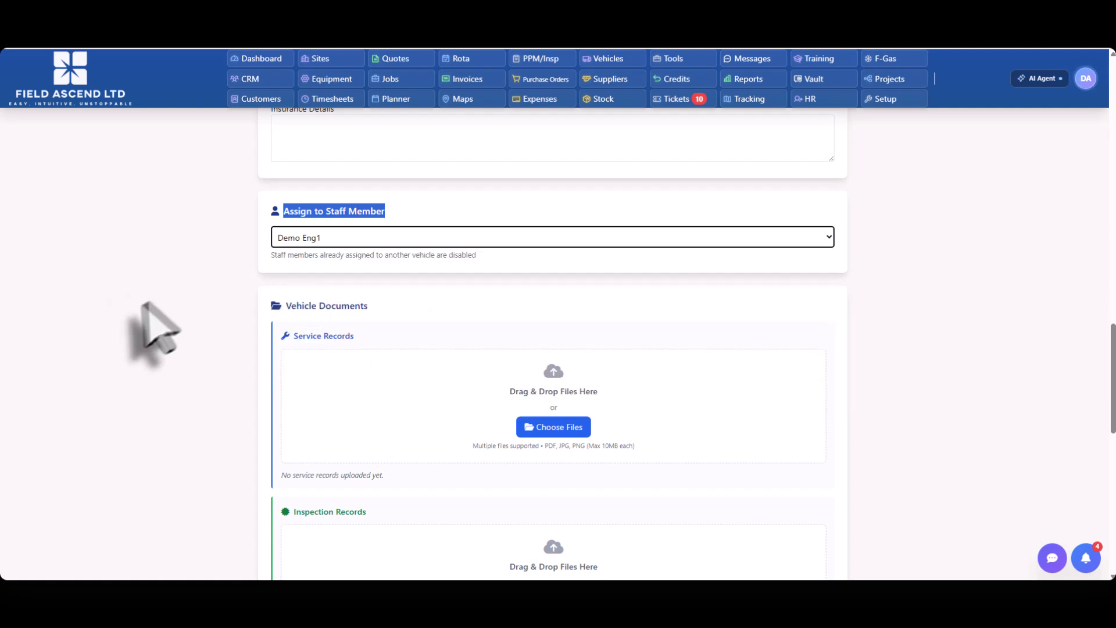
Step: Examine the vehicle's document upload sections and the fields listed as missing from its record
{"action": "scroll", "coordinate": [419, 362], "scroll_direction": "down", "scroll_amount": 1}
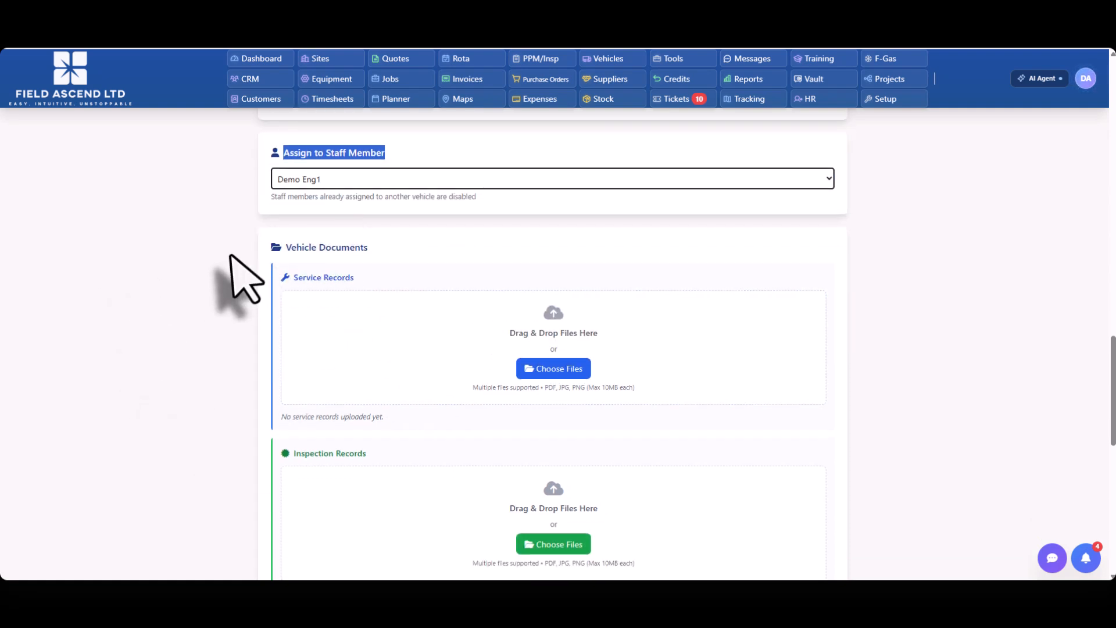
{"action": "scroll", "coordinate": [295, 299], "scroll_direction": "down", "scroll_amount": 5}
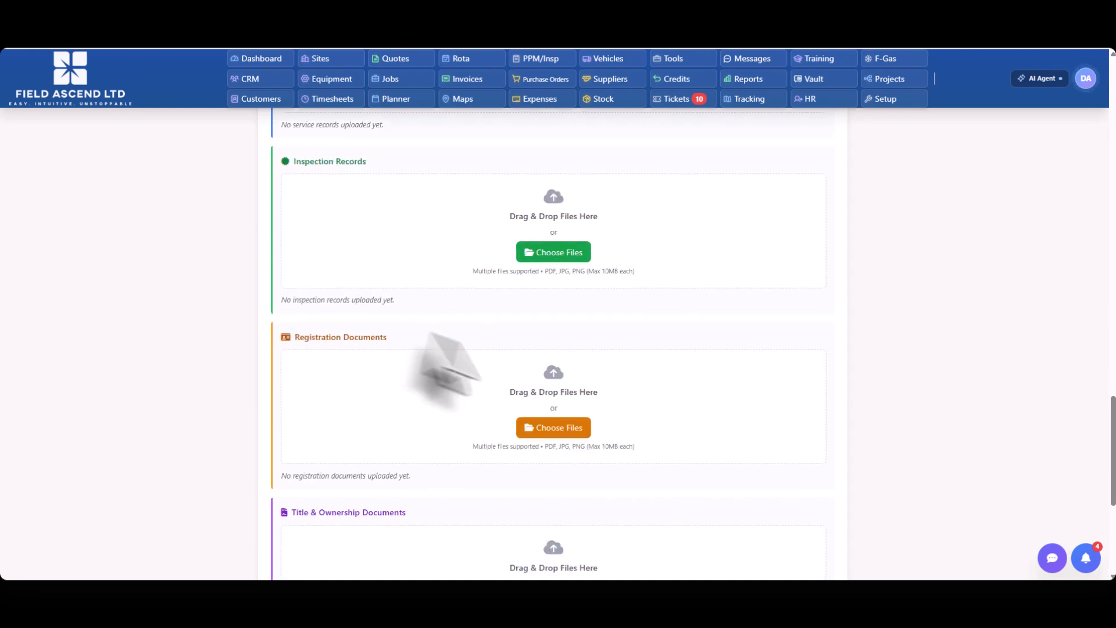
{"action": "scroll", "coordinate": [262, 424], "scroll_direction": "down", "scroll_amount": 2}
{"action": "scroll", "coordinate": [253, 422], "scroll_direction": "down", "scroll_amount": 3}
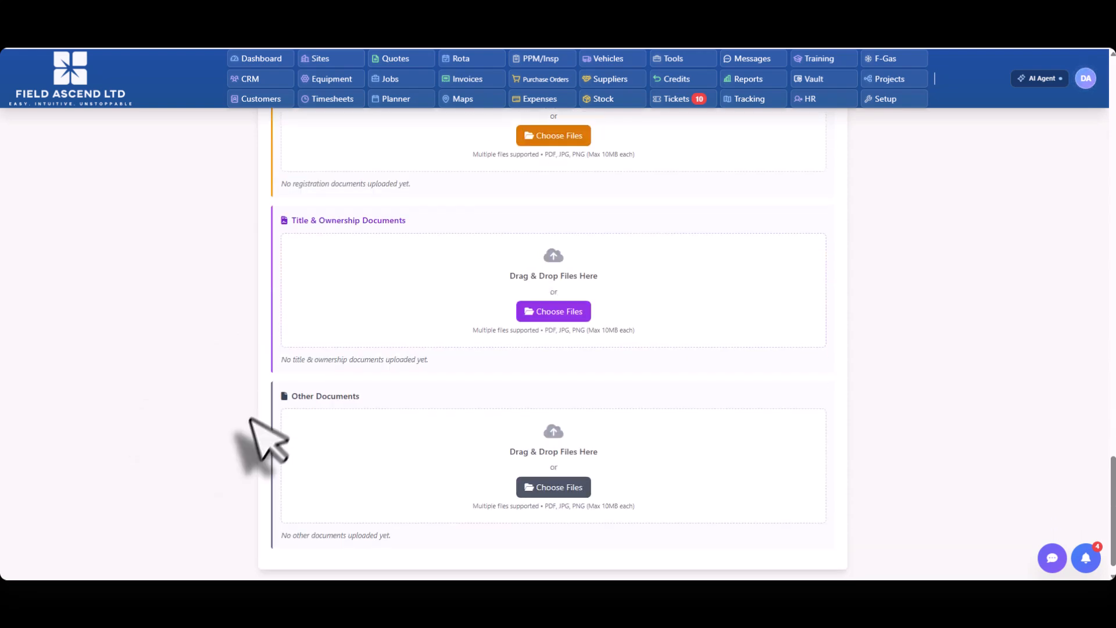
{"action": "scroll", "coordinate": [940, 512], "scroll_direction": "up", "scroll_amount": 20}
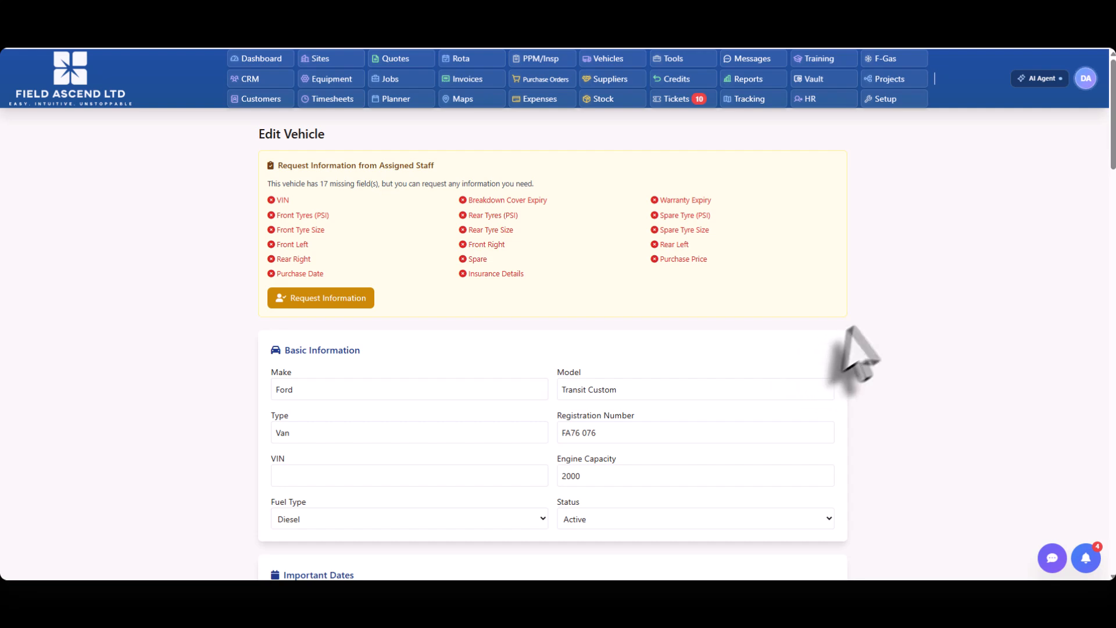
{"action": "scroll", "coordinate": [581, 384], "scroll_direction": "down", "scroll_amount": 7}
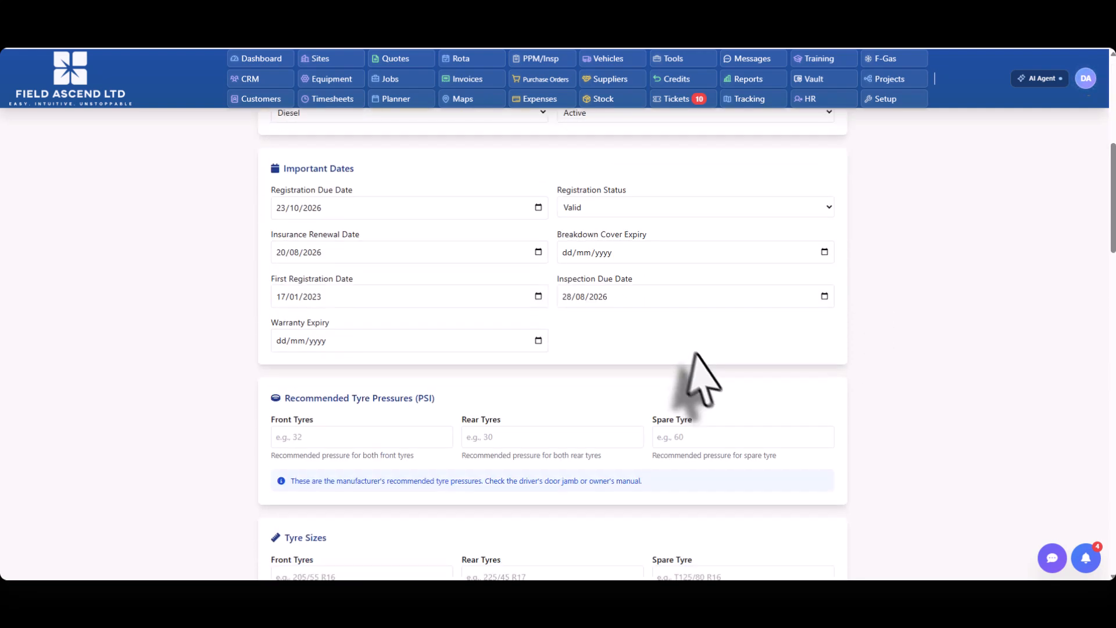
{"action": "scroll", "coordinate": [437, 375], "scroll_direction": "down", "scroll_amount": 8}
{"action": "scroll", "coordinate": [444, 394], "scroll_direction": "up", "scroll_amount": 15}
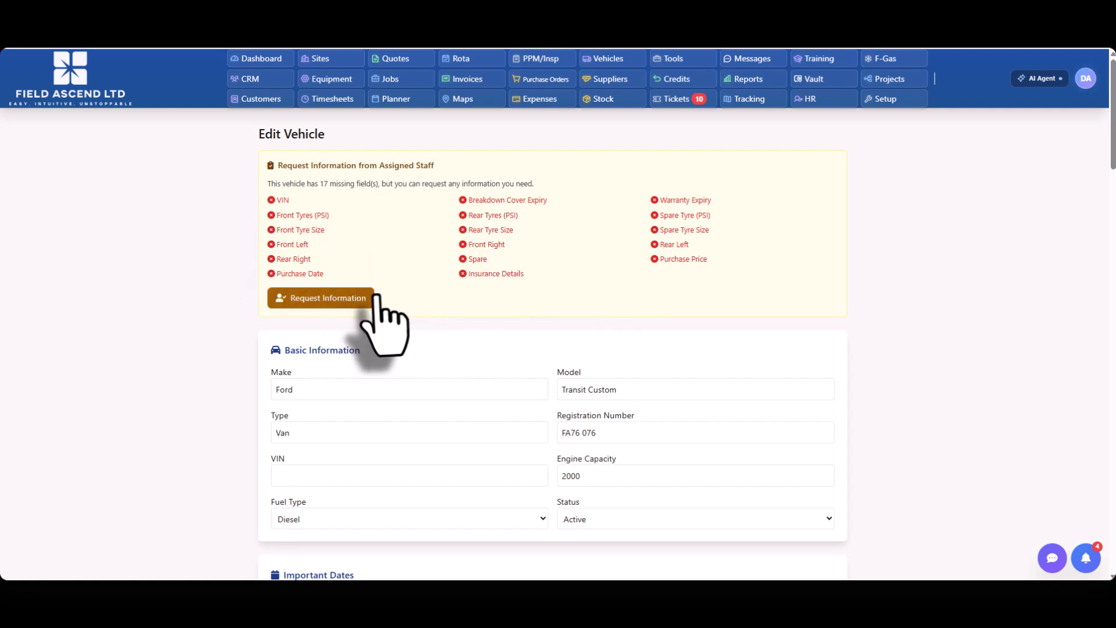
Step: Send the assigned staff member an information request for the Ford Transit Custom's Engine Capacity and Current Mileage
{"action": "left_click", "coordinate": [350, 300]}
{"action": "scroll", "coordinate": [591, 262], "scroll_direction": "down", "scroll_amount": 5}
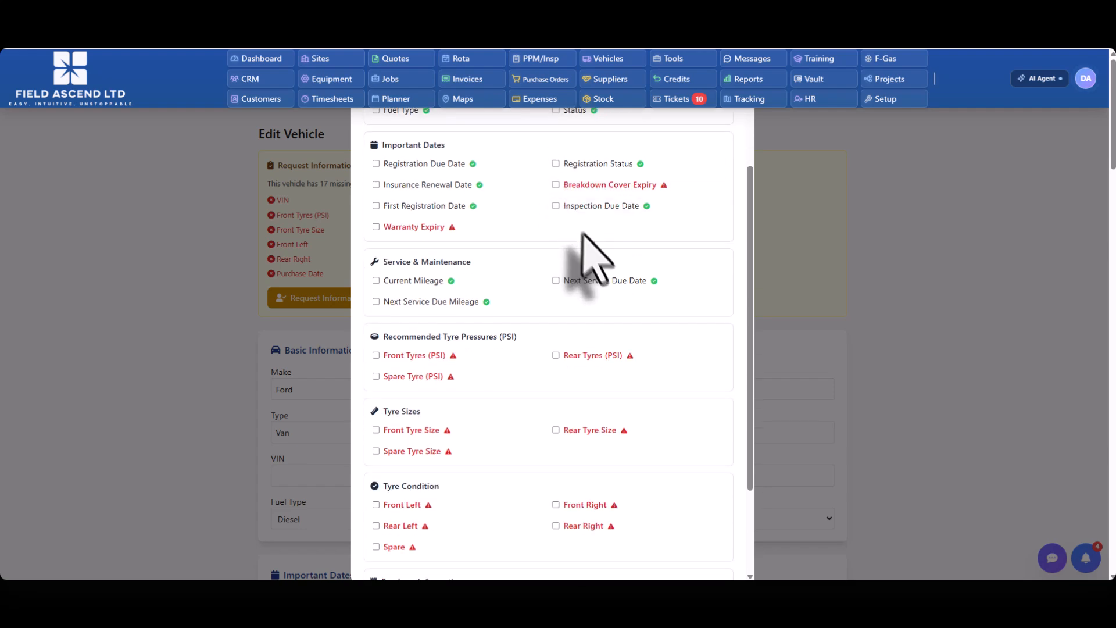
{"action": "scroll", "coordinate": [628, 279], "scroll_direction": "down", "scroll_amount": 1}
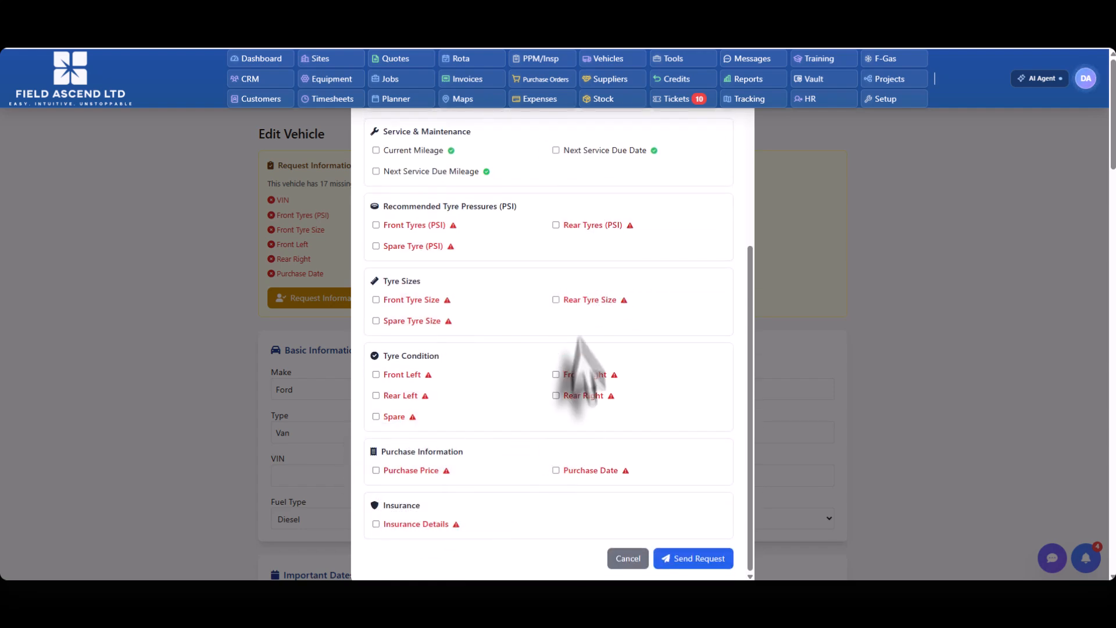
{"action": "scroll", "coordinate": [557, 301], "scroll_direction": "up", "scroll_amount": 5}
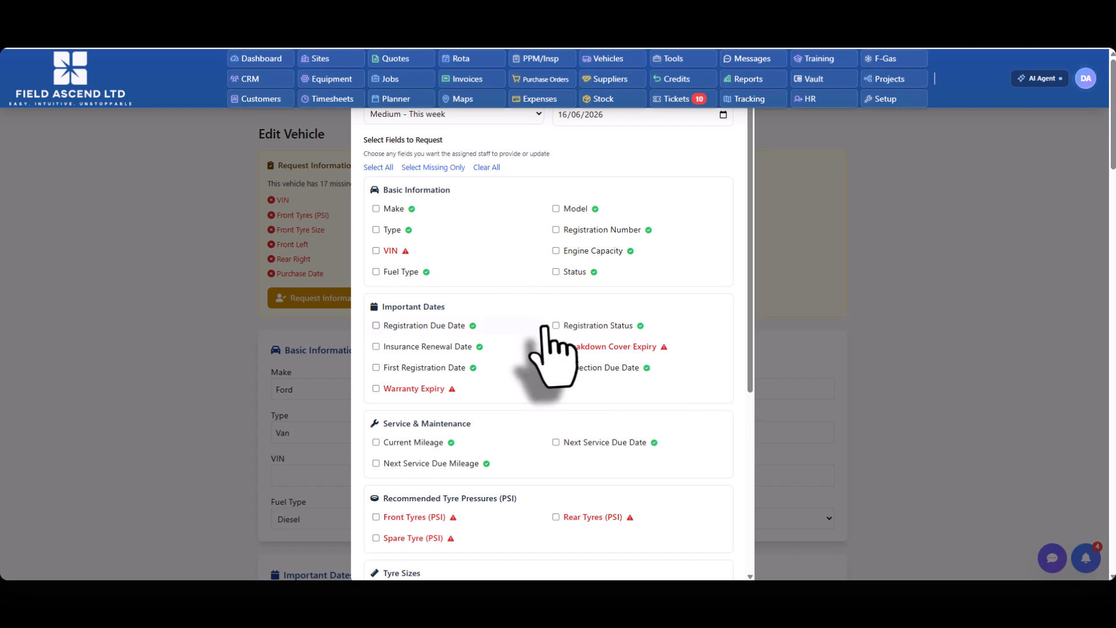
{"action": "scroll", "coordinate": [543, 349], "scroll_direction": "up", "scroll_amount": 1}
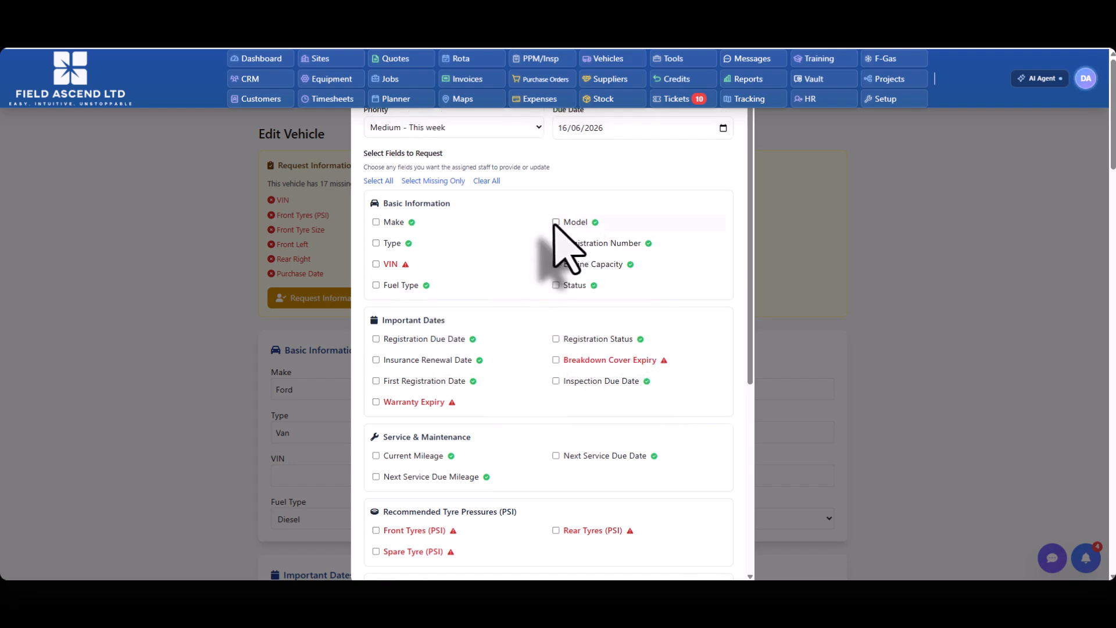
{"action": "left_click", "coordinate": [557, 265]}
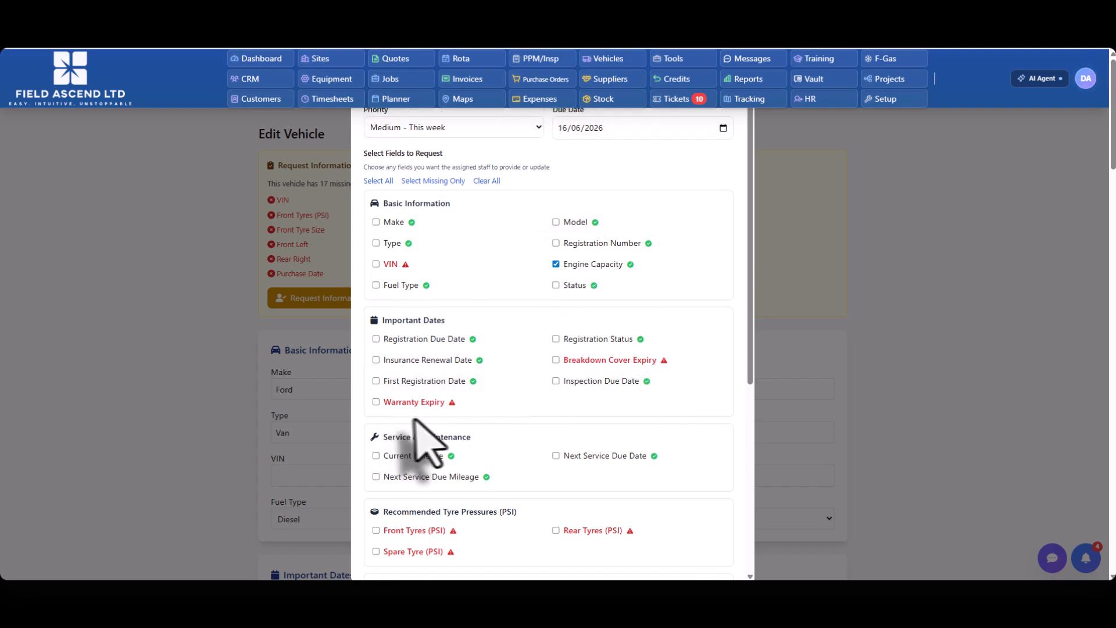
{"action": "left_click", "coordinate": [377, 456]}
{"action": "scroll", "coordinate": [640, 448], "scroll_direction": "down", "scroll_amount": 5}
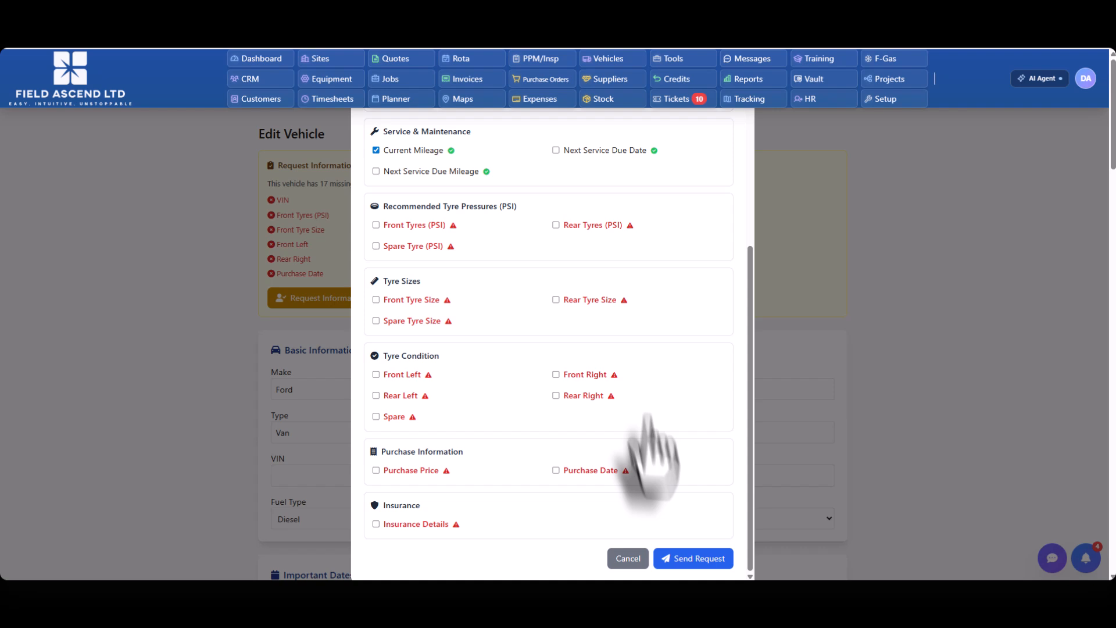
{"action": "left_click", "coordinate": [692, 559]}
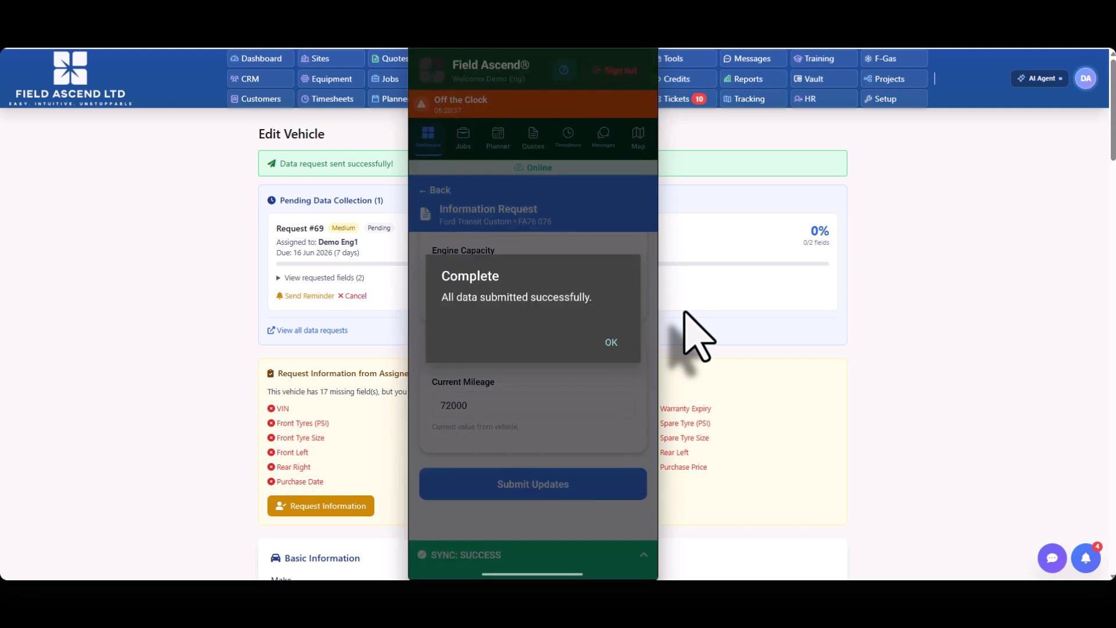
Step: Check the current mileage in the vehicle's Service & Maintenance section after the engineer's data submission
{"action": "scroll", "coordinate": [694, 314], "scroll_direction": "down", "scroll_amount": 15}
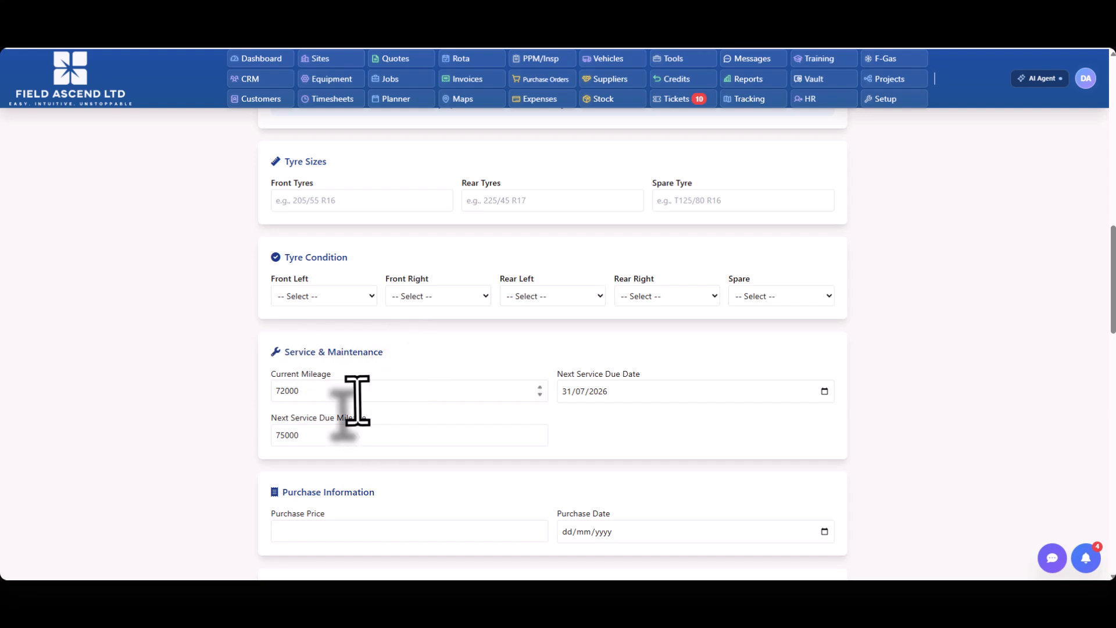
{"action": "left_click", "coordinate": [466, 392]}
{"action": "scroll", "coordinate": [611, 416], "scroll_direction": "down", "scroll_amount": 3}
{"action": "scroll", "coordinate": [668, 349], "scroll_direction": "up", "scroll_amount": 13}
{"action": "scroll", "coordinate": [855, 401], "scroll_direction": "up", "scroll_amount": 4}
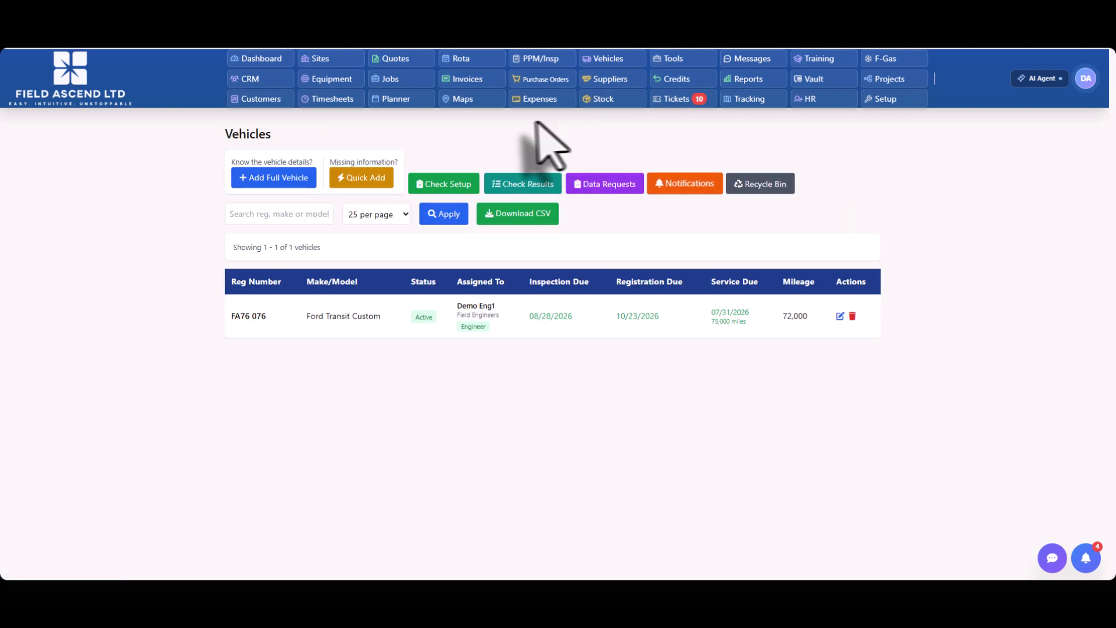
Step: Create a vehicle check list titled "Test Vehicle Check Weekly" with Weekly frequency and the description "Test Demo Description"
{"action": "left_click", "coordinate": [448, 185]}
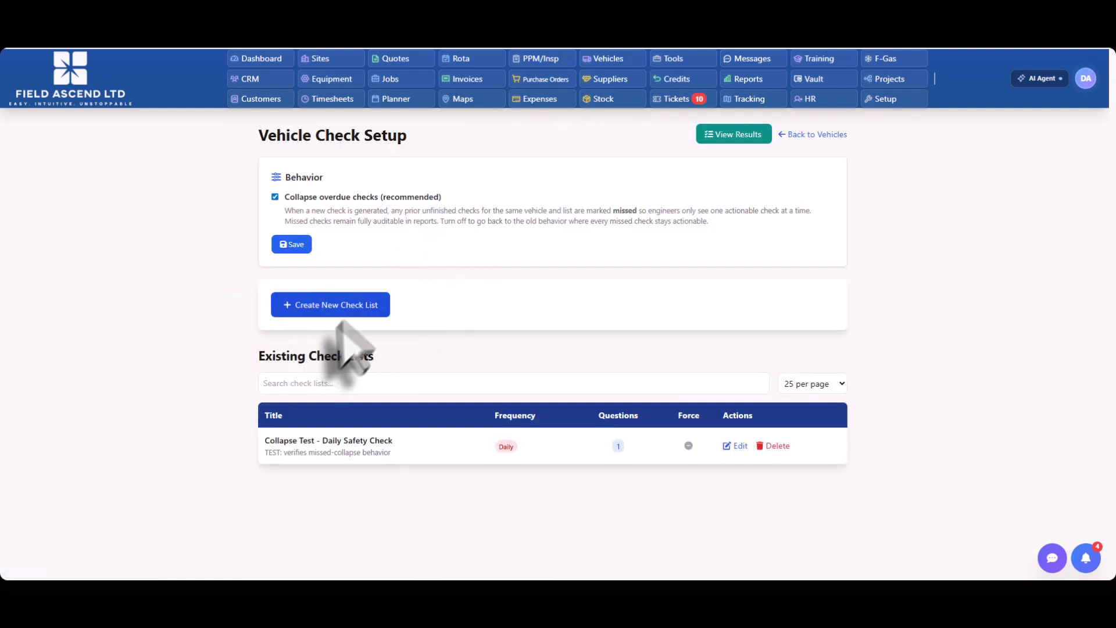
{"action": "left_click", "coordinate": [305, 305]}
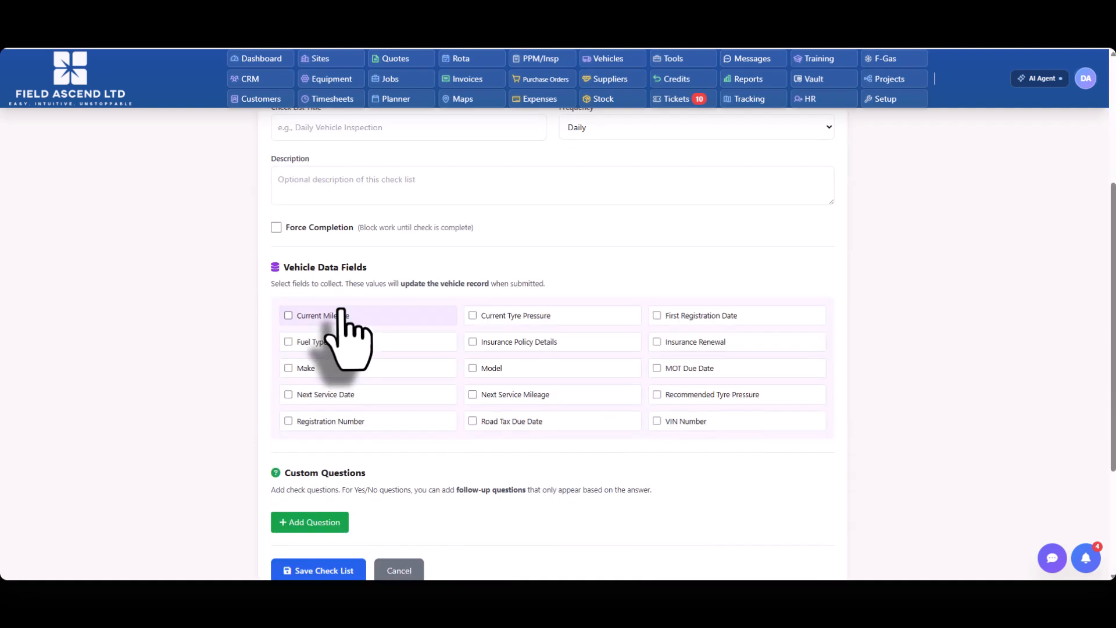
{"action": "scroll", "coordinate": [500, 273], "scroll_direction": "up", "scroll_amount": 2}
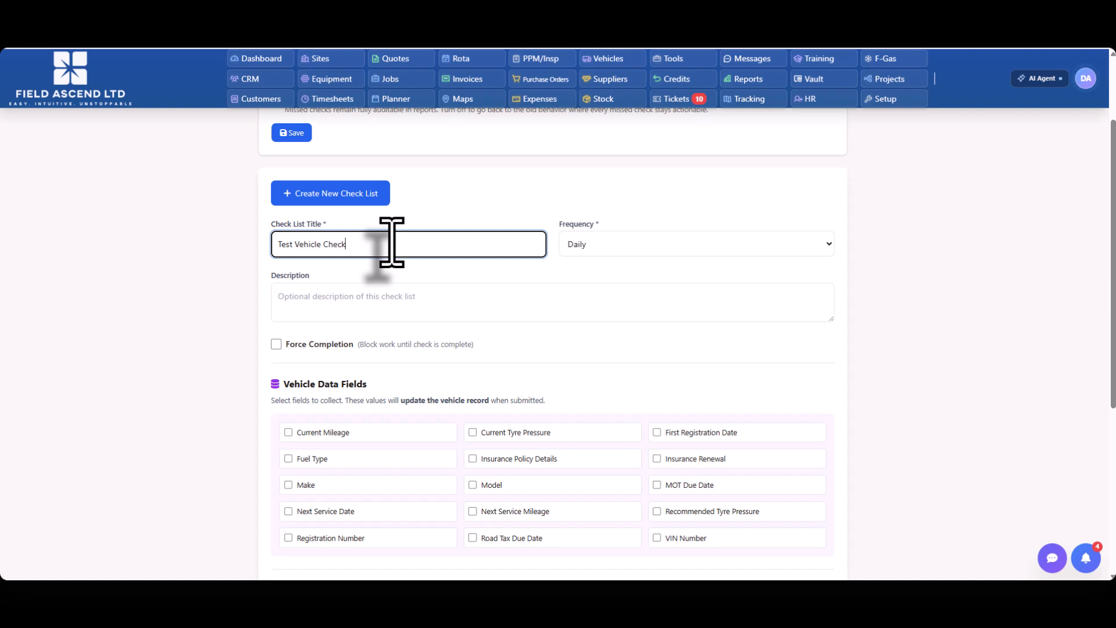
{"action": "left_click", "coordinate": [605, 243]}
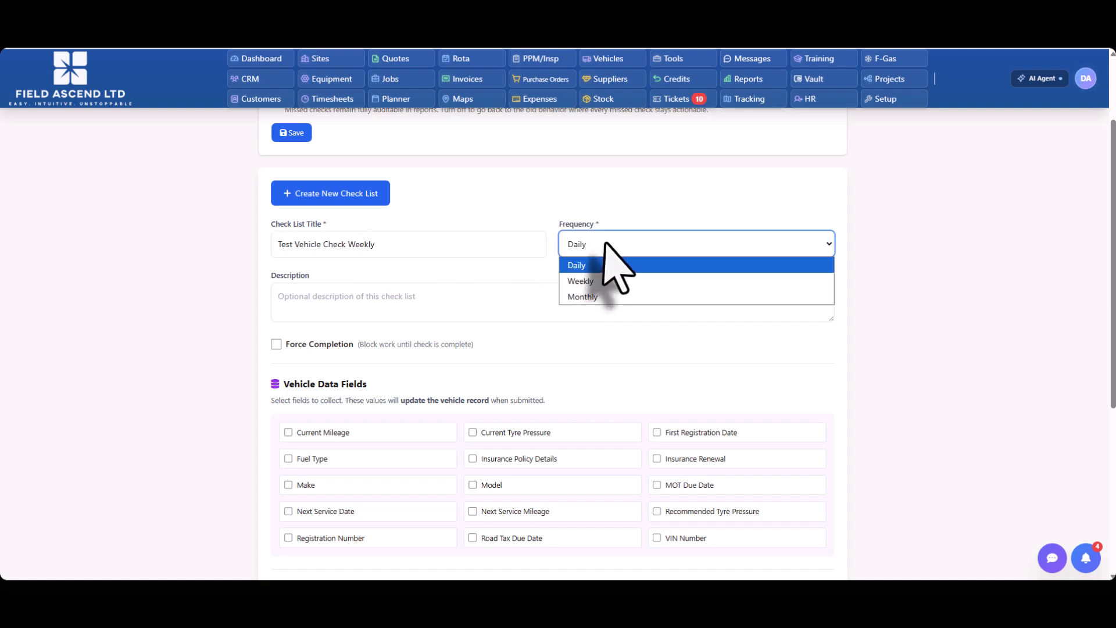
{"action": "left_click", "coordinate": [605, 280]}
{"action": "left_click", "coordinate": [366, 305]}
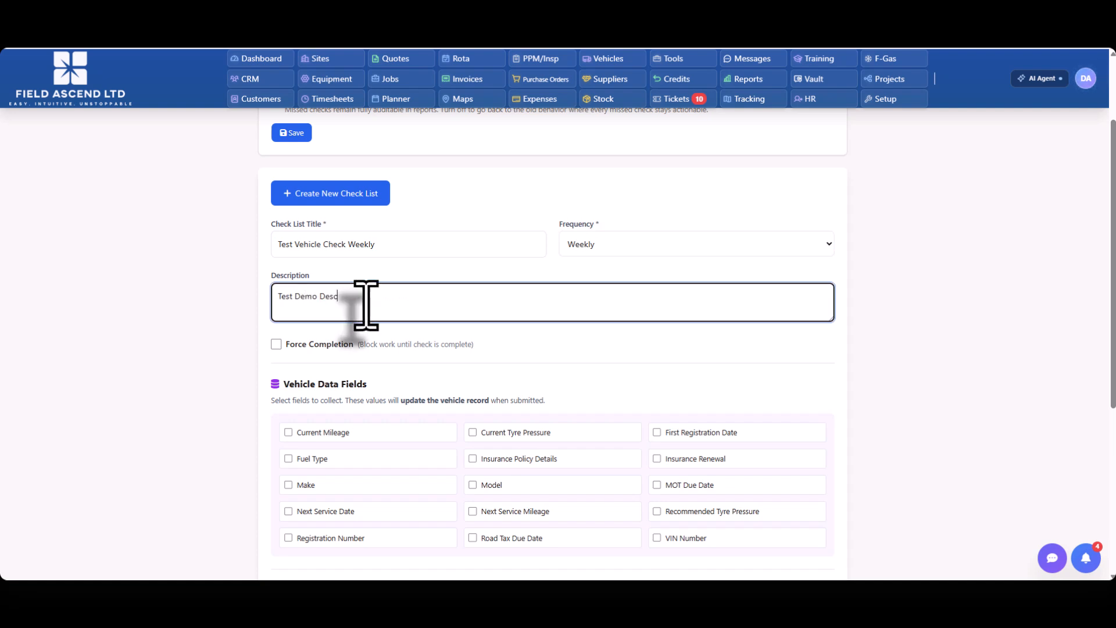
{"action": "type", "text": "Test Demo Description"}
{"action": "key", "text": "Tab"}
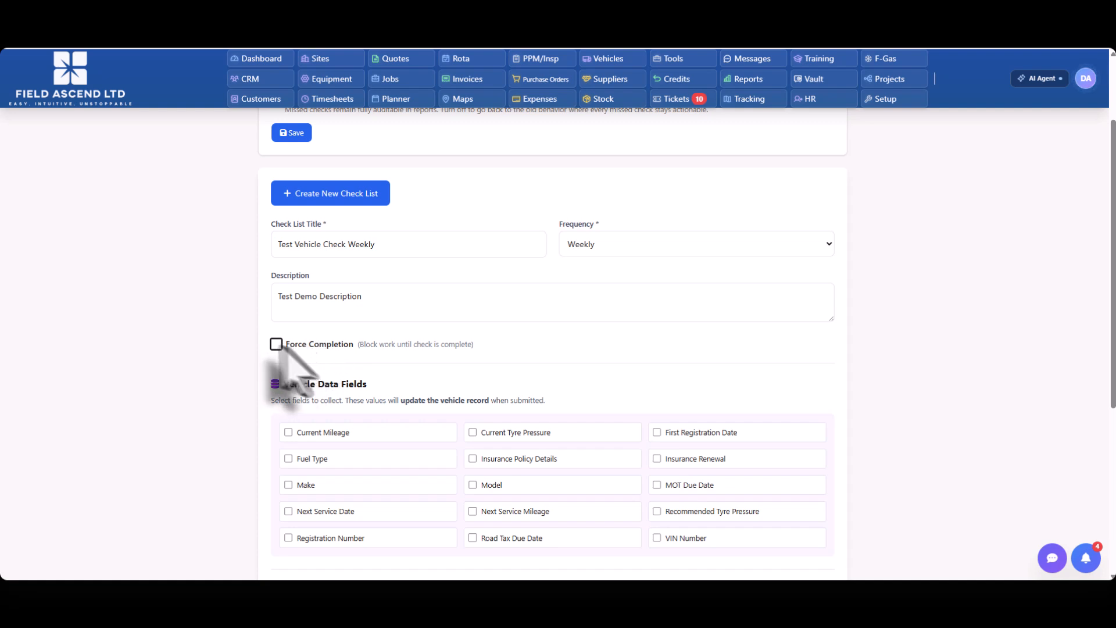
Step: Include Current Mileage among the vehicle data fields the check list collects
{"action": "scroll", "coordinate": [295, 361], "scroll_direction": "down", "scroll_amount": 2}
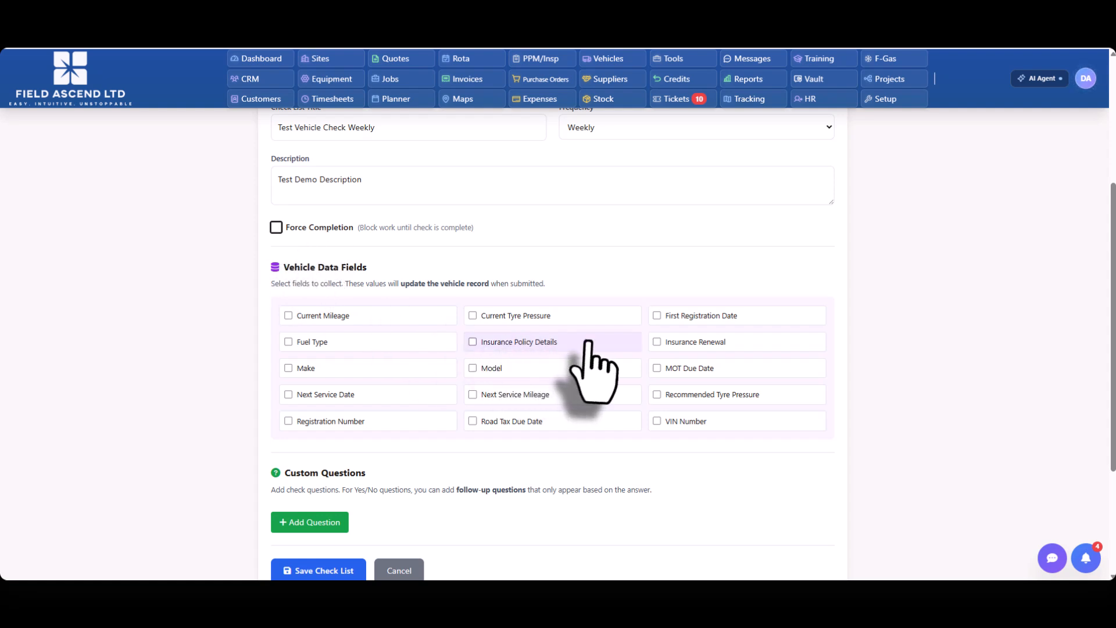
{"action": "scroll", "coordinate": [589, 343], "scroll_direction": "down", "scroll_amount": 2}
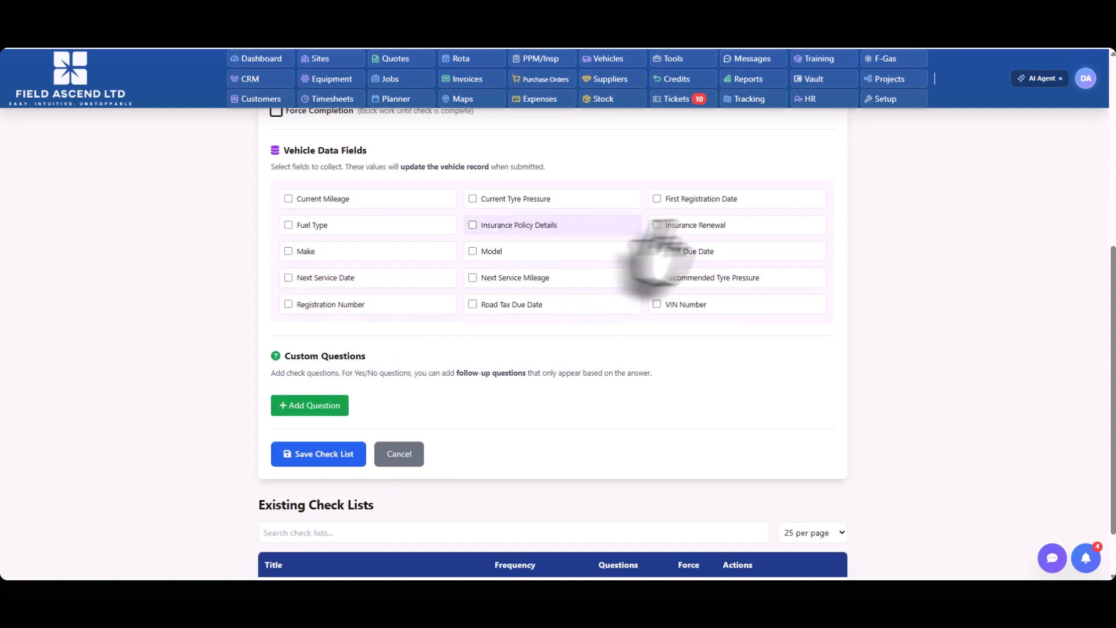
{"action": "scroll", "coordinate": [512, 285], "scroll_direction": "up", "scroll_amount": 2}
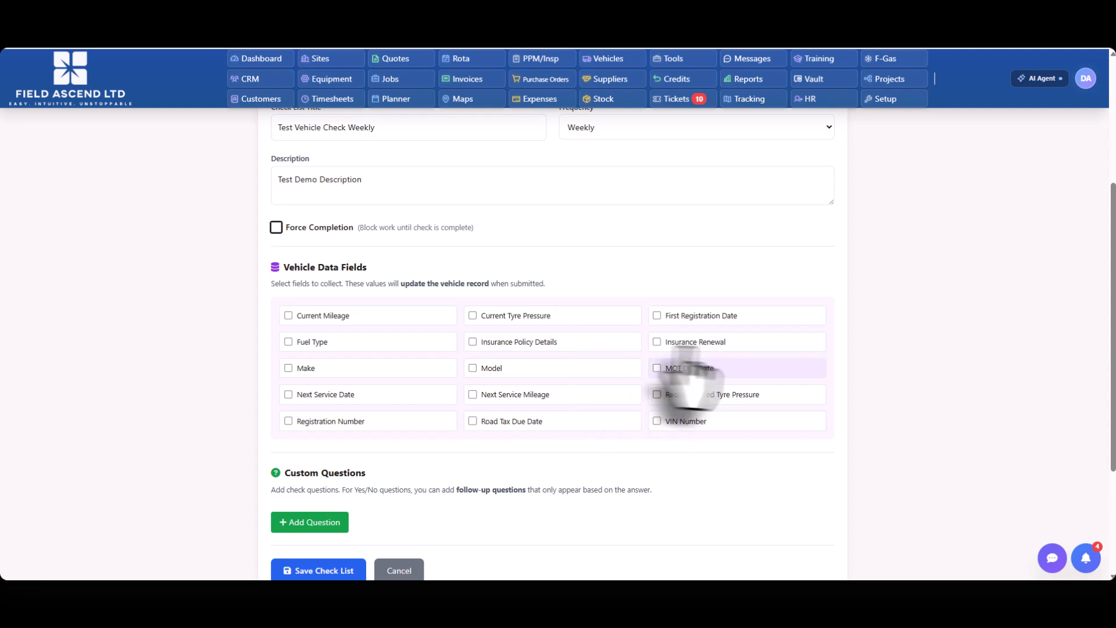
{"action": "scroll", "coordinate": [568, 498], "scroll_direction": "down", "scroll_amount": 1}
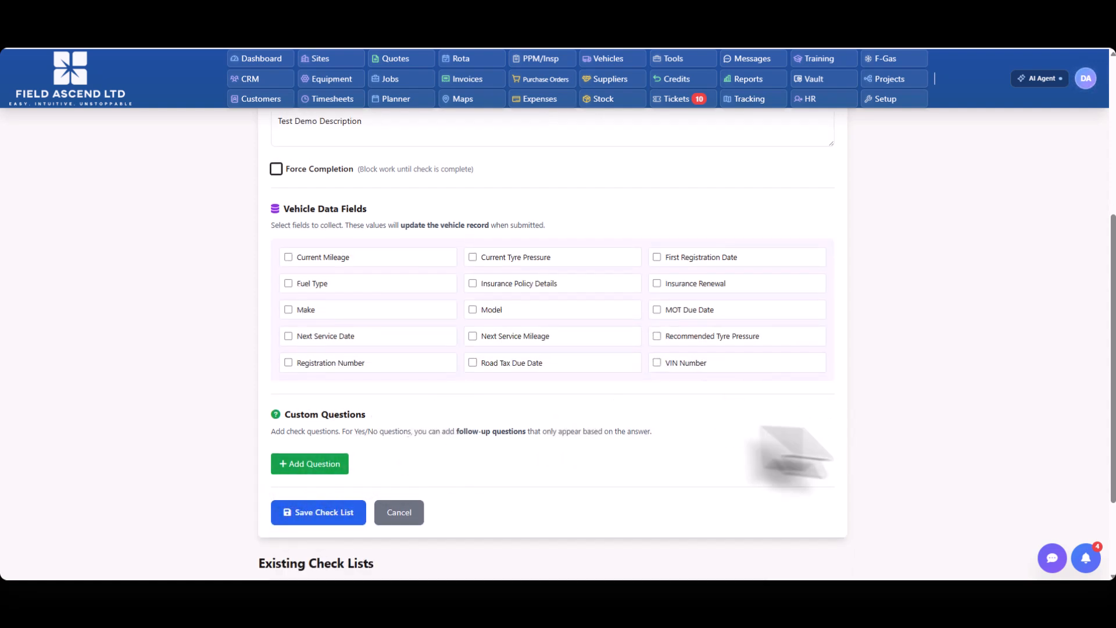
{"action": "left_click", "coordinate": [289, 257]}
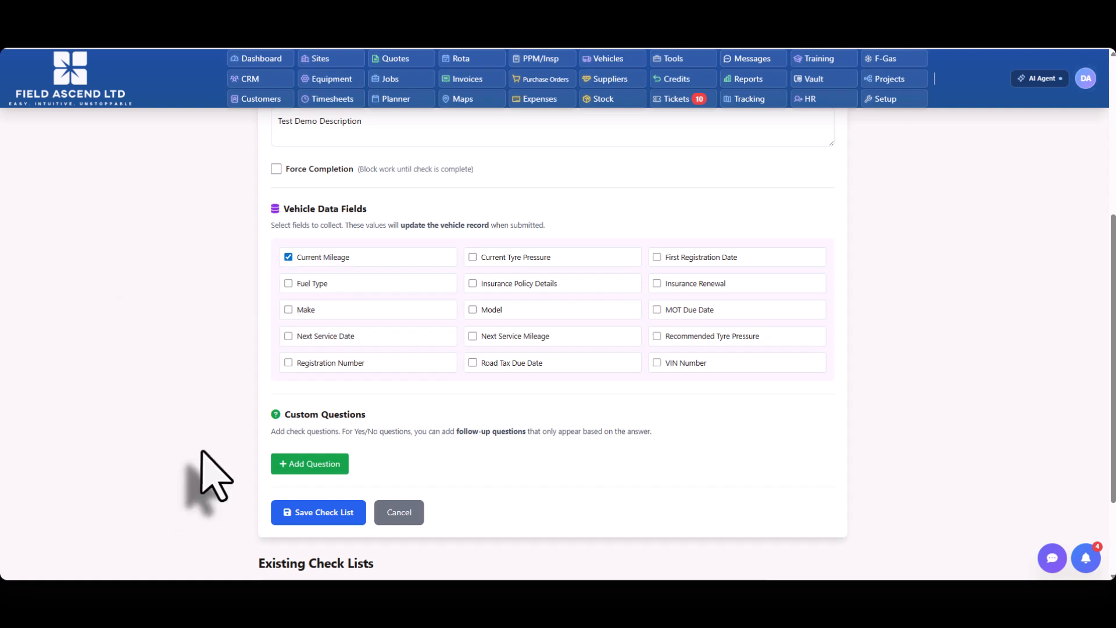
Step: Add the custom question "Is vehicle in good condition" with a Yes / No response type
{"action": "left_click", "coordinate": [314, 465]}
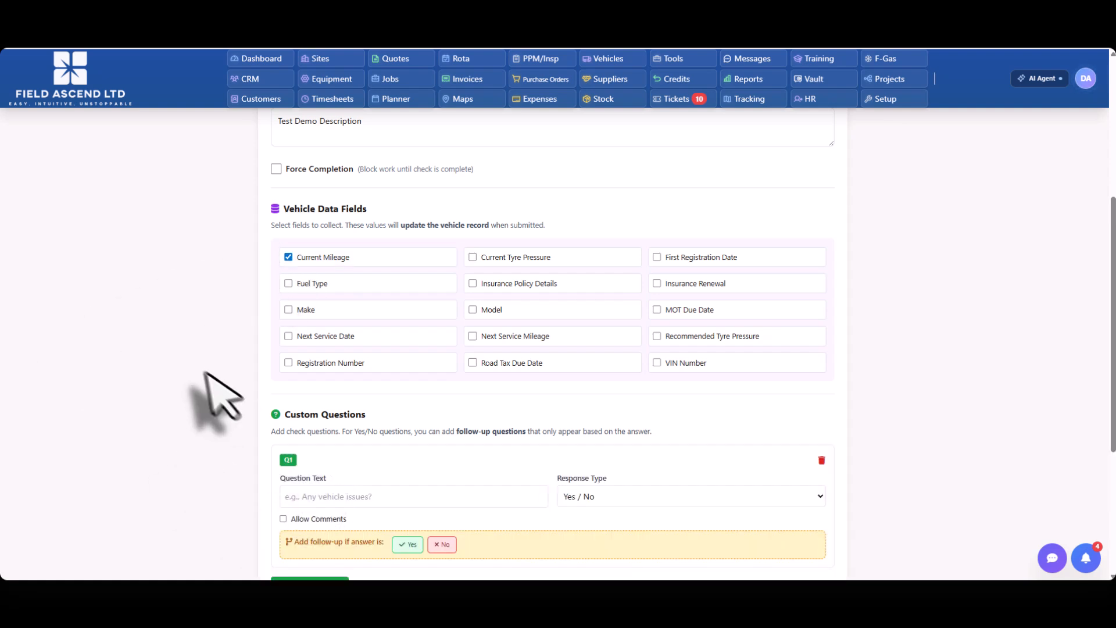
{"action": "scroll", "coordinate": [210, 390], "scroll_direction": "down", "scroll_amount": 3}
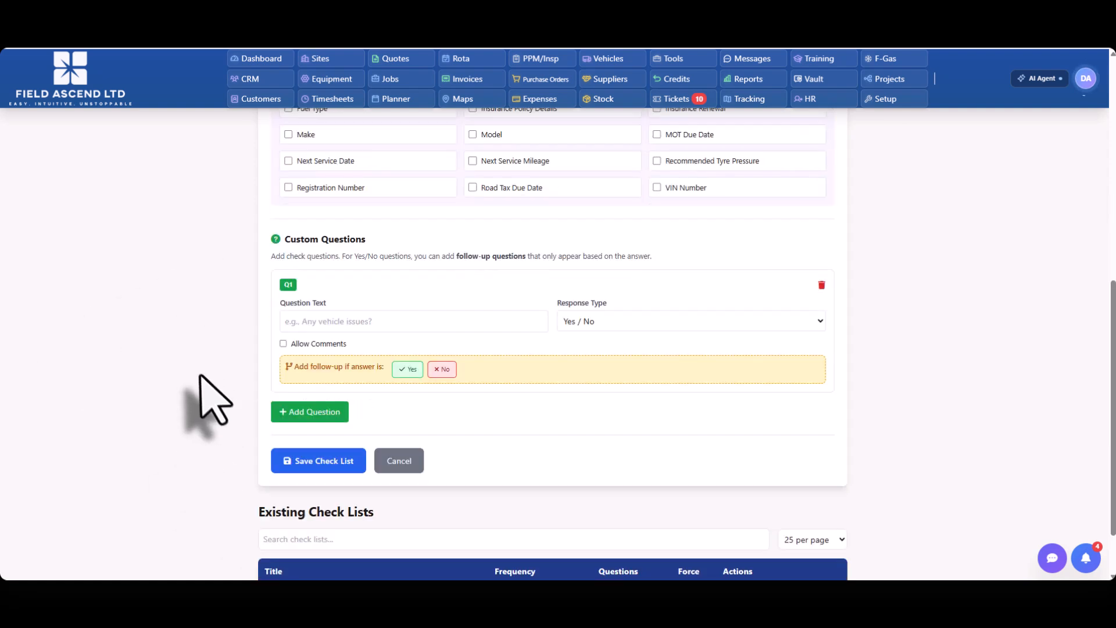
{"action": "left_click", "coordinate": [324, 323]}
{"action": "type", "text": "I"}
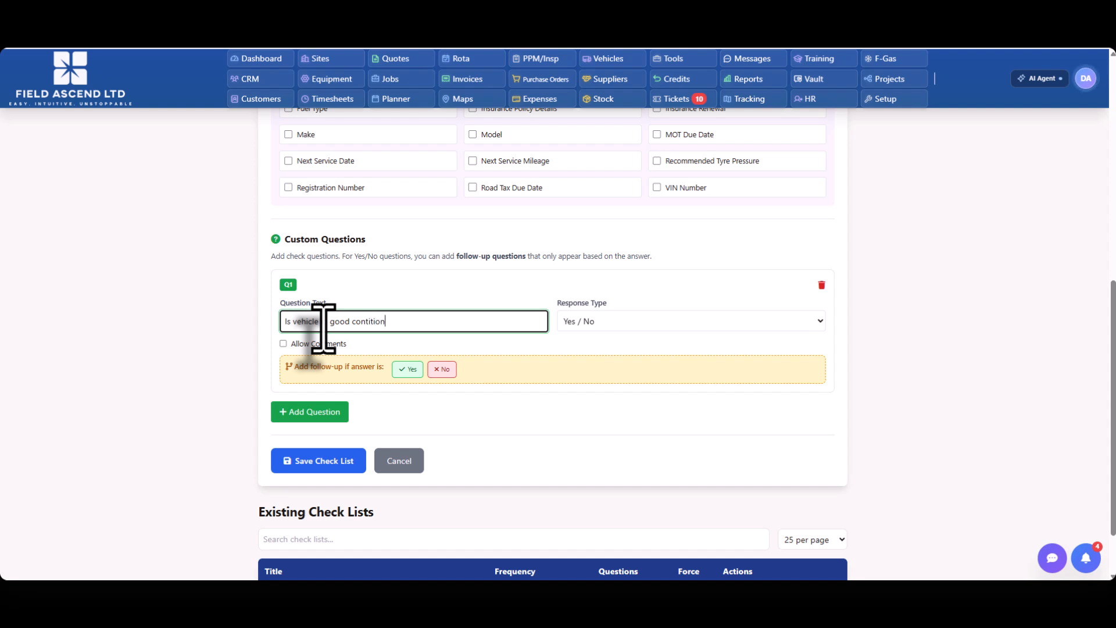
{"action": "type", "text": "on"}
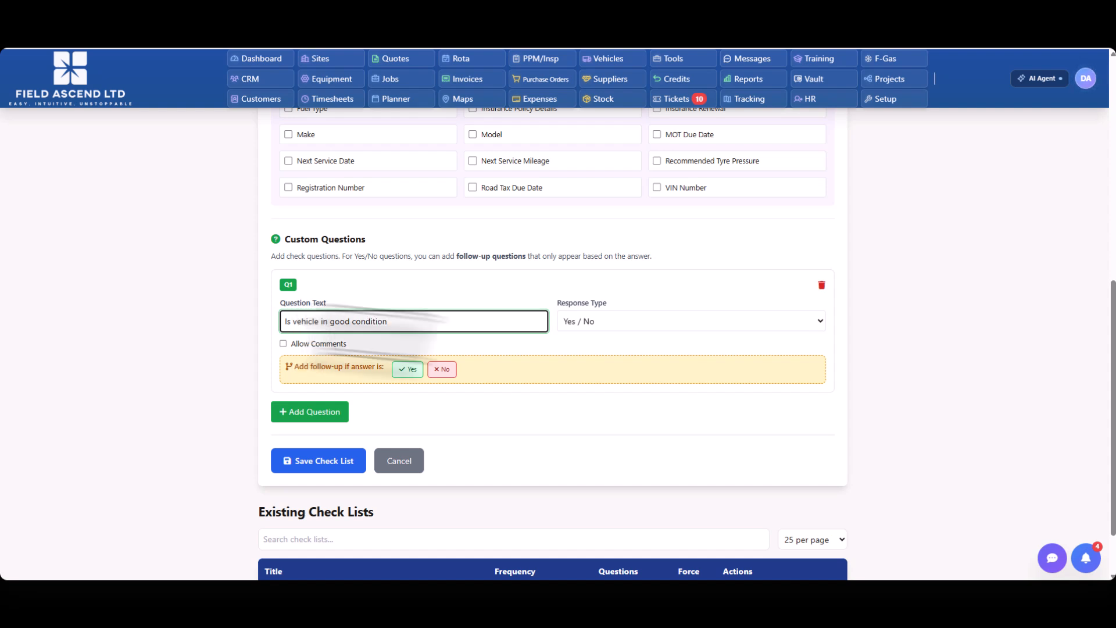
{"action": "left_click", "coordinate": [626, 322]}
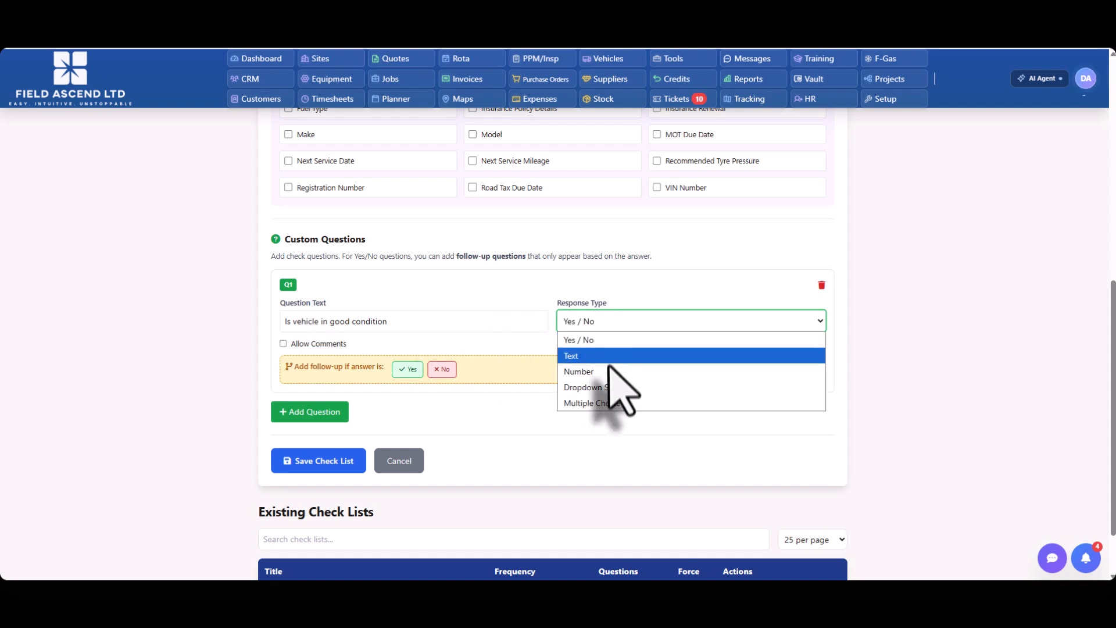
{"action": "left_click", "coordinate": [600, 342]}
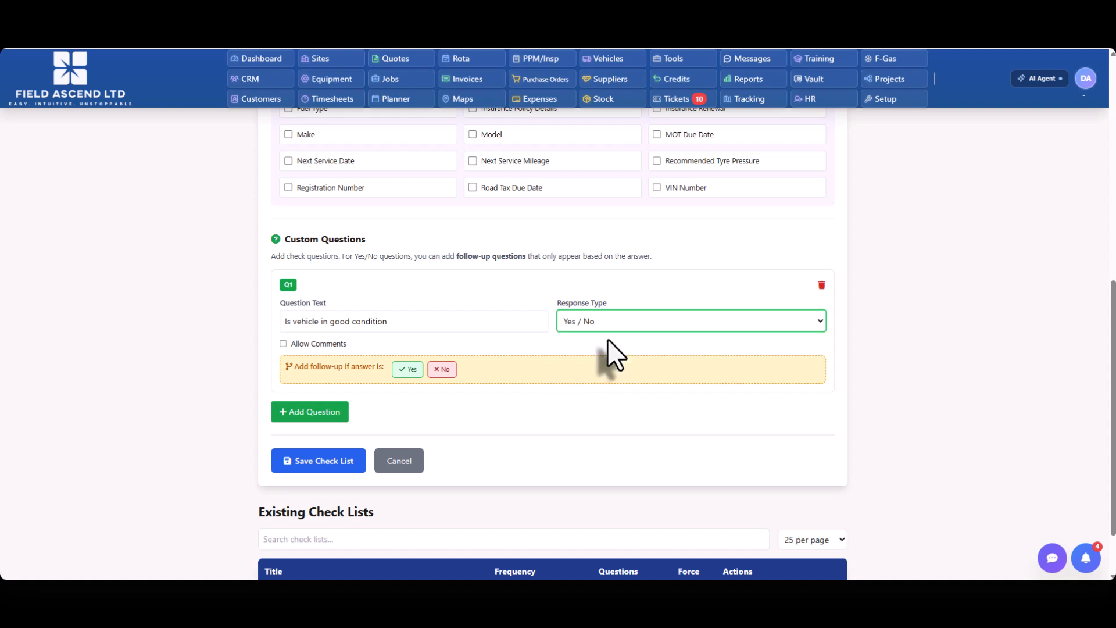
{"action": "left_click", "coordinate": [283, 344]}
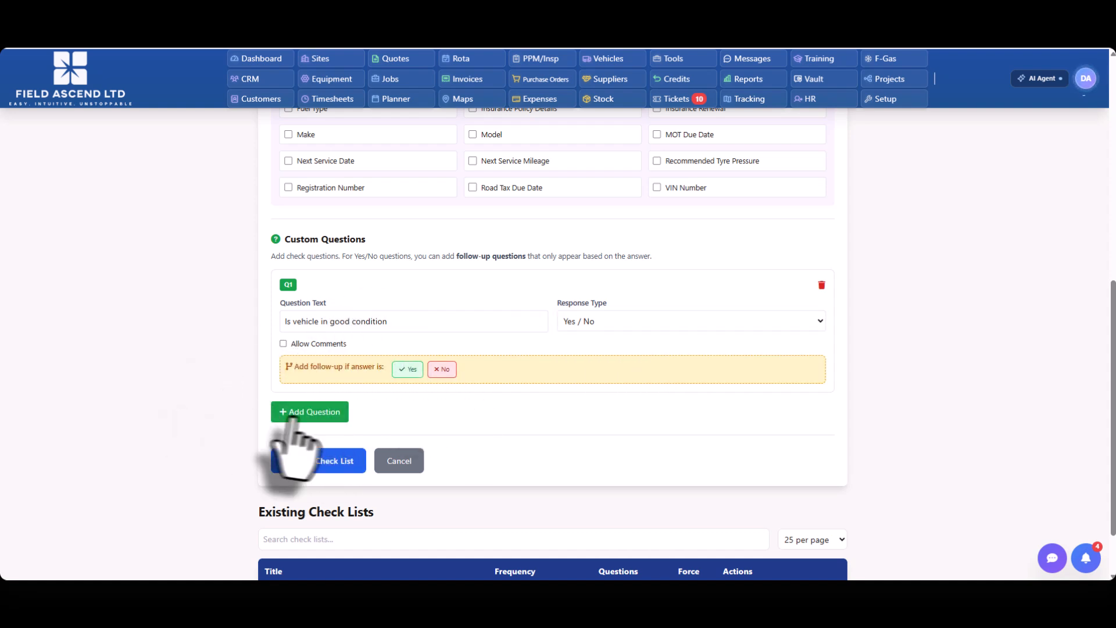
Step: Add a second custom question "Confirm tyre pressures" with a Text response and save the check list
{"action": "left_click", "coordinate": [314, 412]}
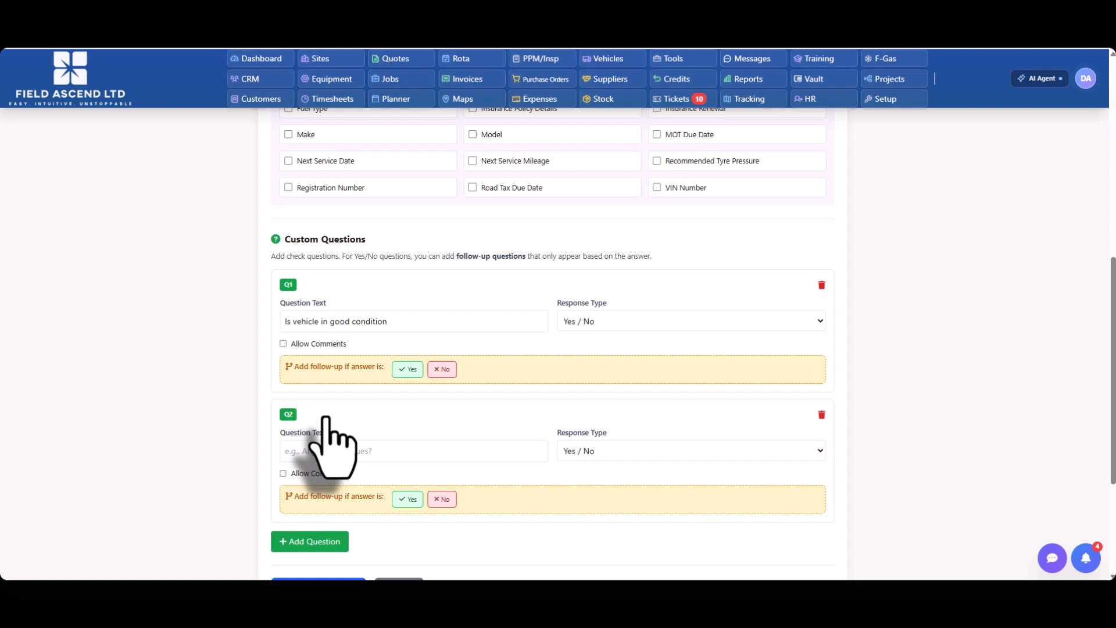
{"action": "left_click", "coordinate": [327, 451]}
{"action": "type", "text": "Confirm tyre pressures"}
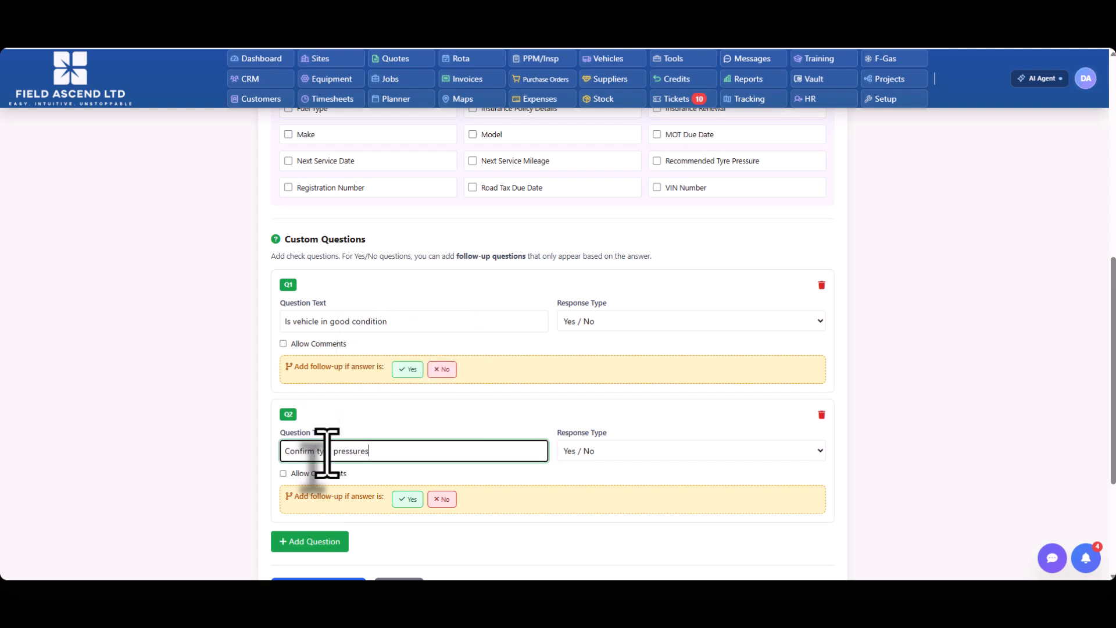
{"action": "left_click", "coordinate": [579, 452]}
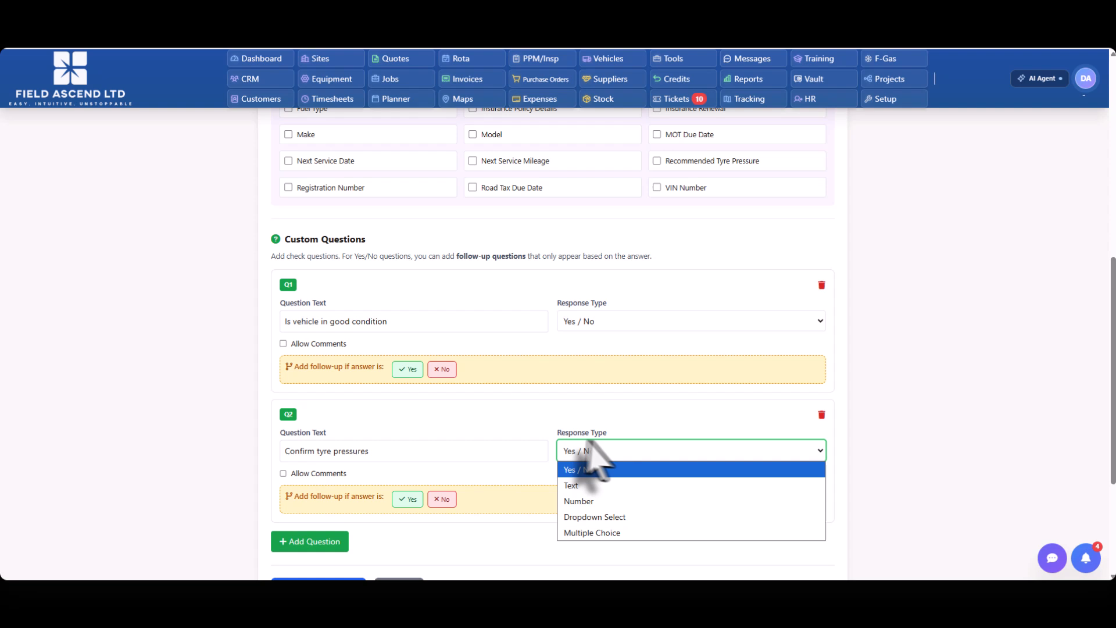
{"action": "left_click", "coordinate": [590, 486]}
{"action": "scroll", "coordinate": [220, 407], "scroll_direction": "down", "scroll_amount": 1}
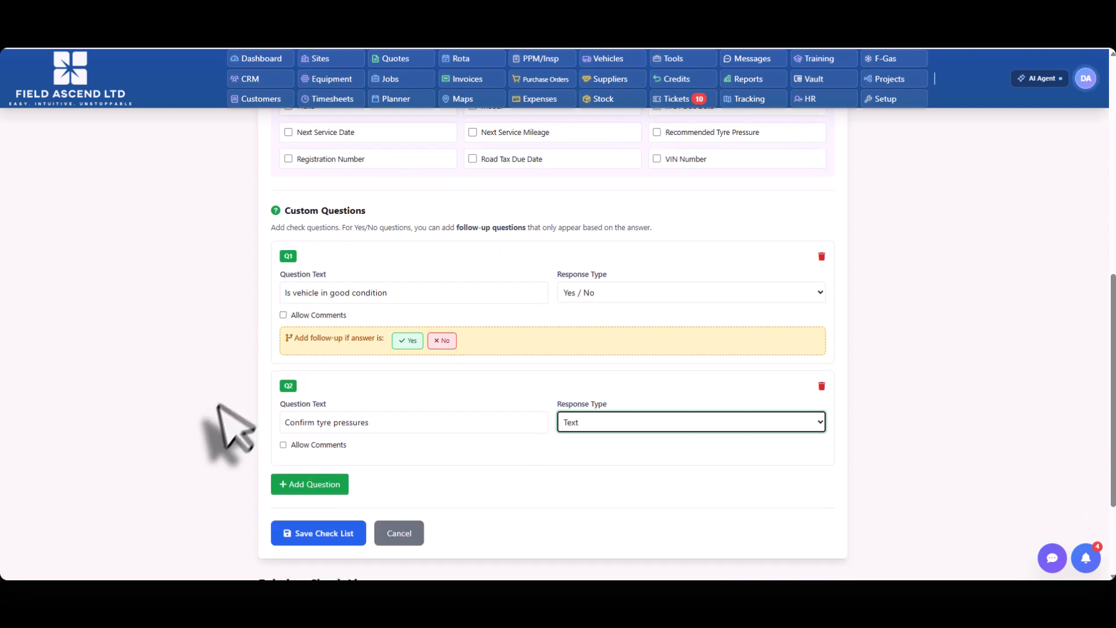
{"action": "scroll", "coordinate": [233, 427], "scroll_direction": "down", "scroll_amount": 3}
{"action": "left_click", "coordinate": [336, 390]}
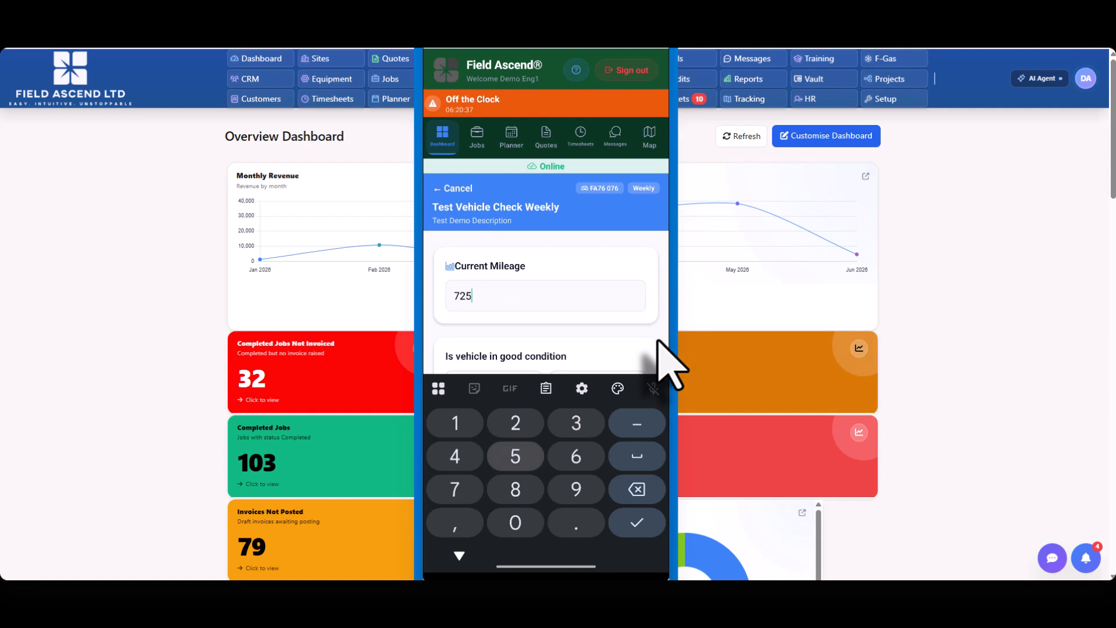
Step: In the engineer's mobile app, enter 72550 as the weekly check's current mileage and answer Yes to good vehicle condition
{"action": "type", "text": "0"}
{"action": "key", "text": "Return"}
{"action": "scroll", "coordinate": [658, 340], "scroll_direction": "down", "scroll_amount": 2}
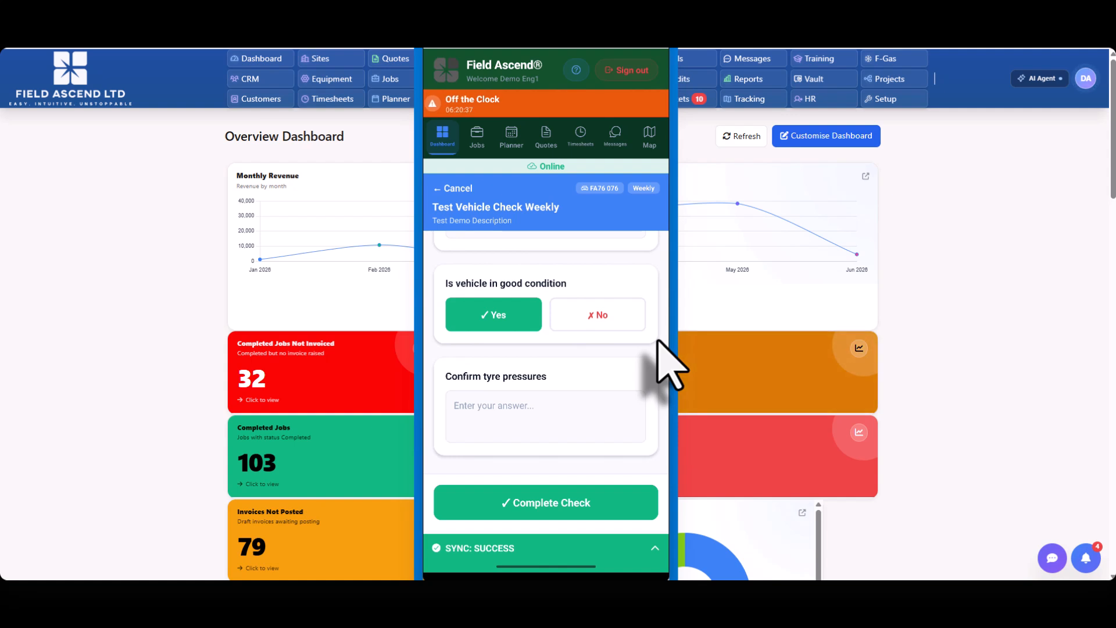
Step: Enter 40psi for the tyre pressures and complete the weekly vehicle check
{"action": "left_click", "coordinate": [545, 417]}
{"action": "left_click", "coordinate": [443, 521]}
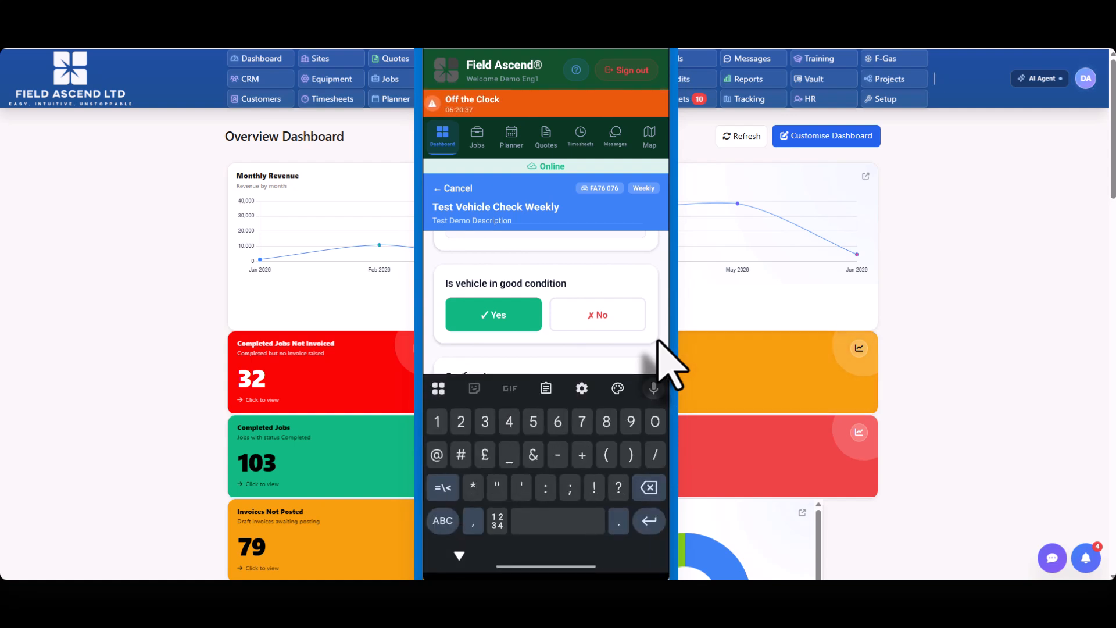
{"action": "left_click", "coordinate": [442, 521]}
{"action": "type", "text": "40psi"}
{"action": "left_click", "coordinate": [459, 555]}
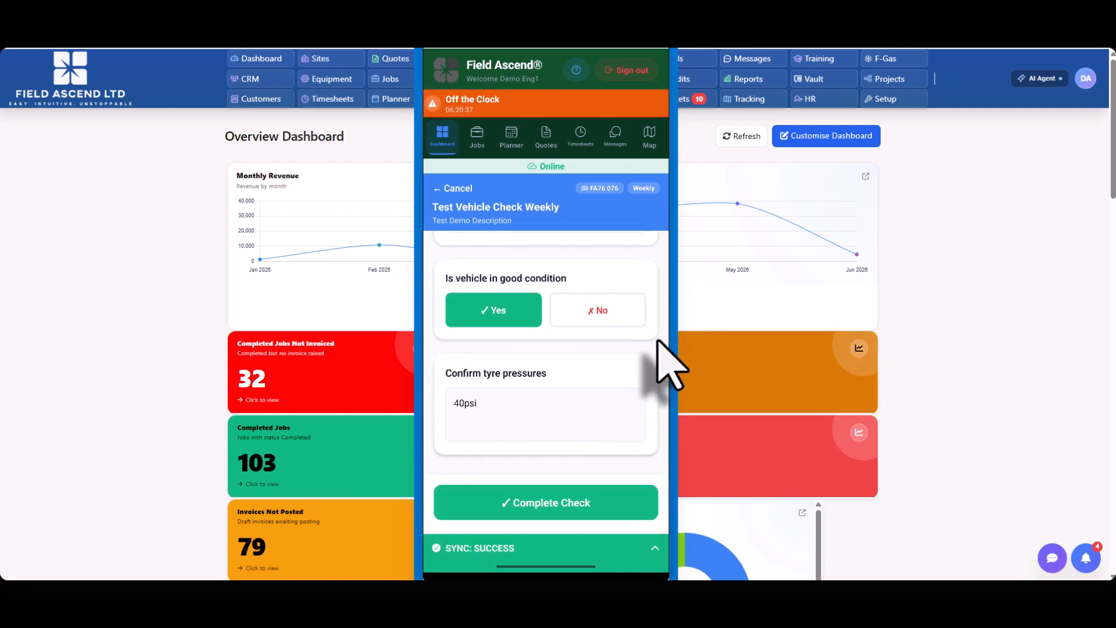
{"action": "left_click", "coordinate": [546, 503]}
{"action": "left_click", "coordinate": [623, 338]}
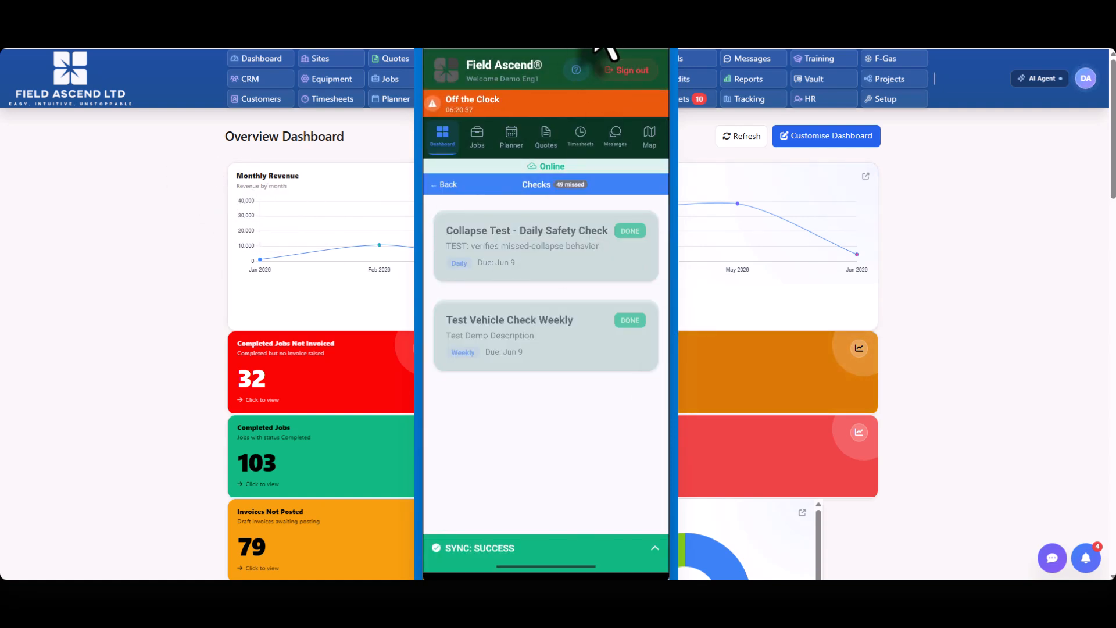
Step: Switch to the web portal, review the vehicle check results, and return to the vehicle list to examine its Inspection Due column
{"action": "left_click", "coordinate": [605, 60]}
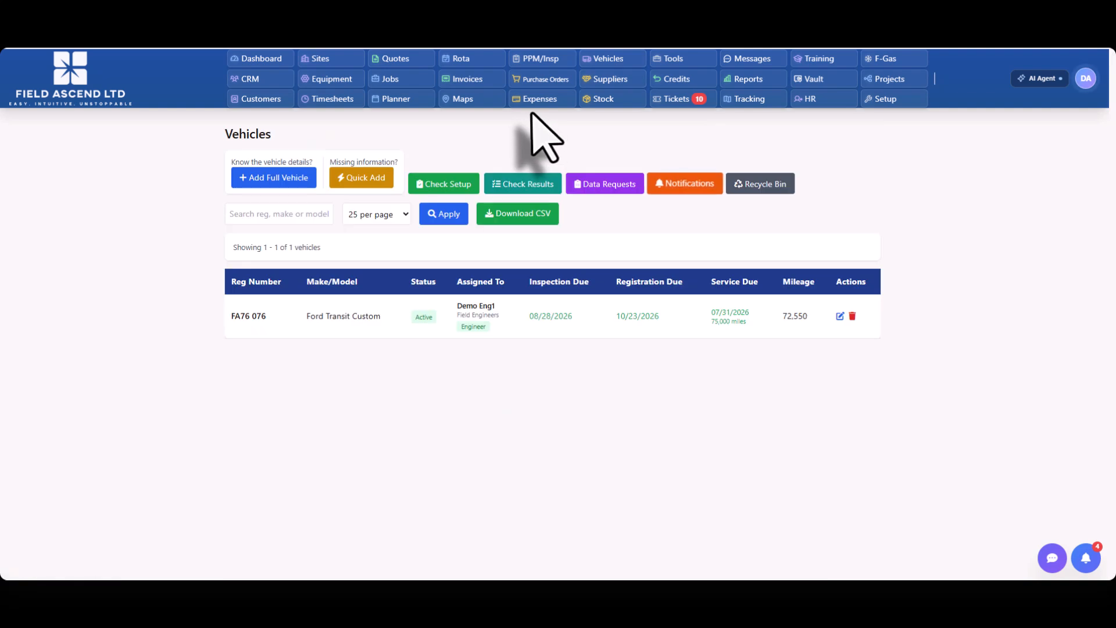
{"action": "left_click", "coordinate": [531, 185]}
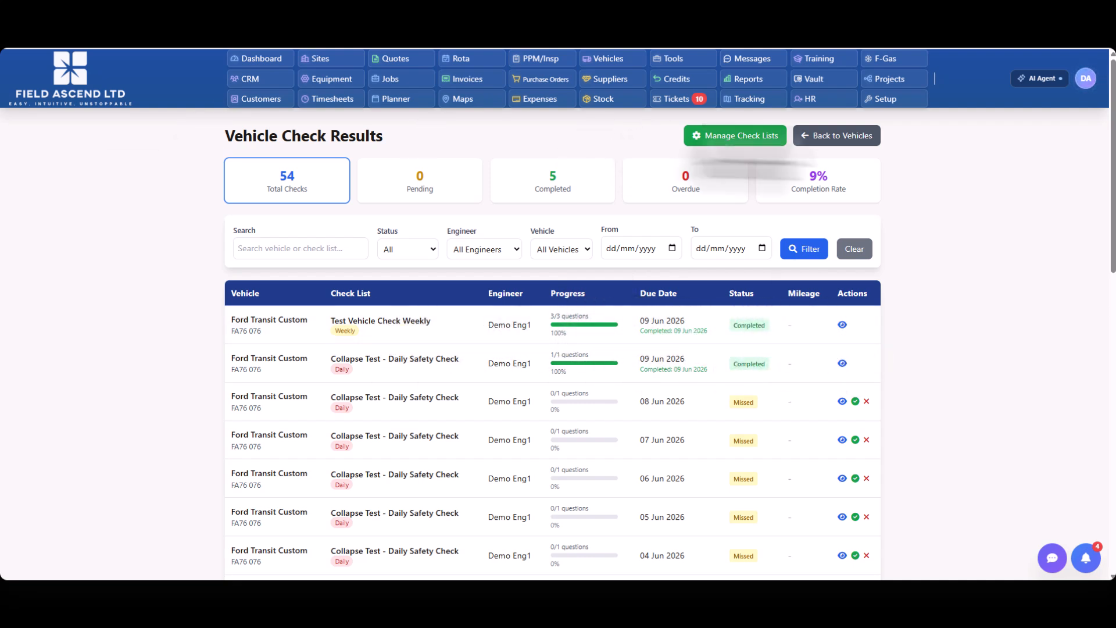
{"action": "left_click", "coordinate": [838, 138]}
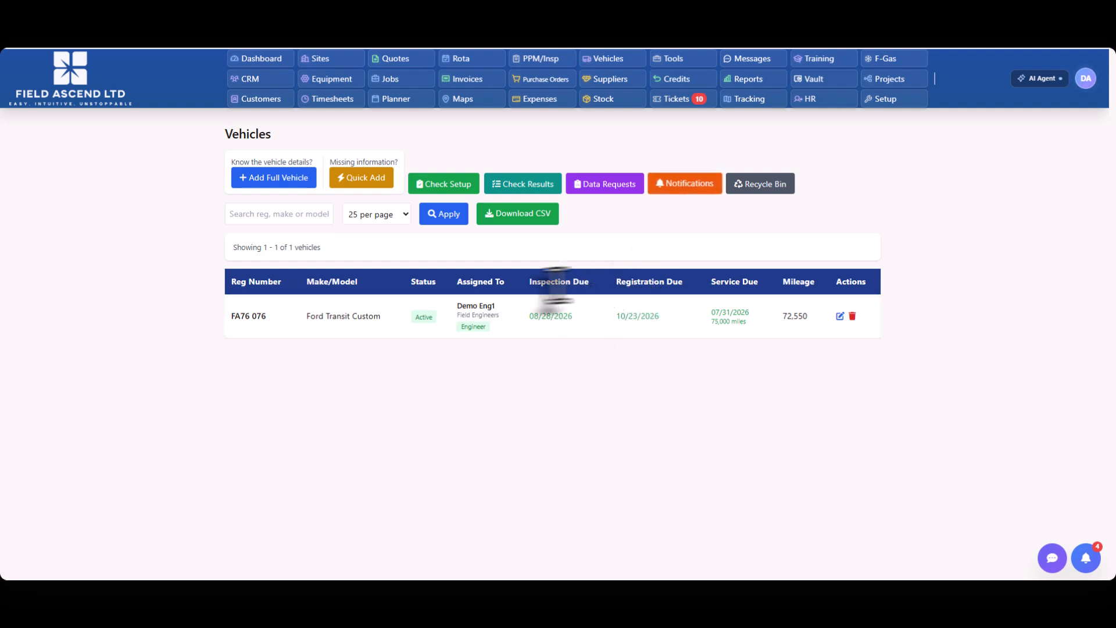
{"action": "left_click_drag", "start_coordinate": [527, 282], "coordinate": [618, 282]}
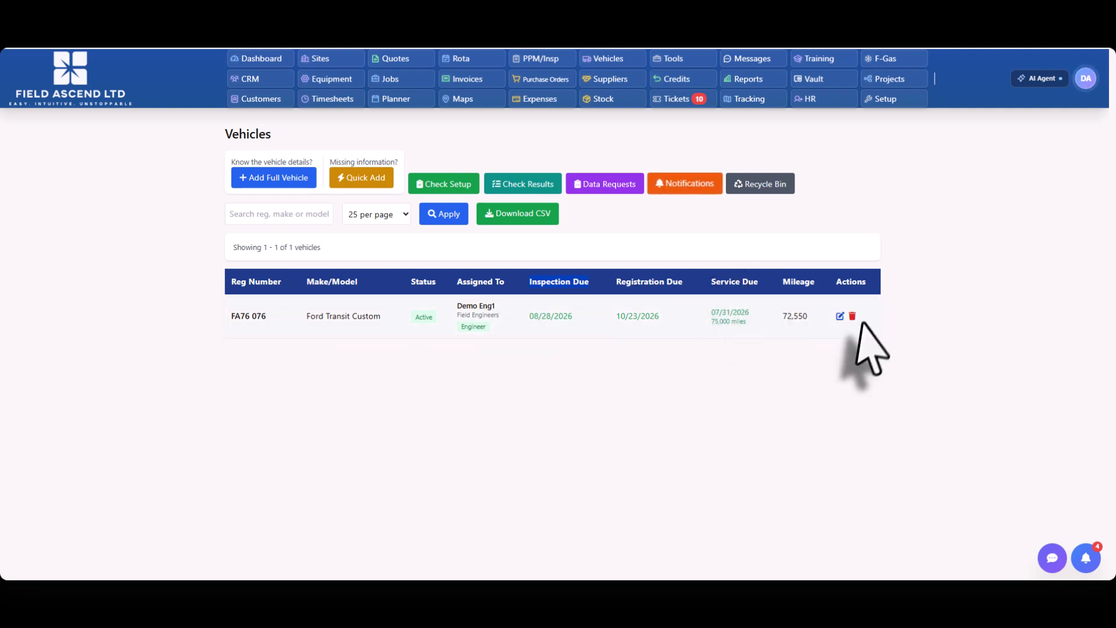
Step: Edit the Ford Transit Custom's record, set its Next Service Due Date to 02/06/2026, and save the vehicle
{"action": "left_click", "coordinate": [840, 316]}
{"action": "scroll", "coordinate": [374, 336], "scroll_direction": "down", "scroll_amount": 5}
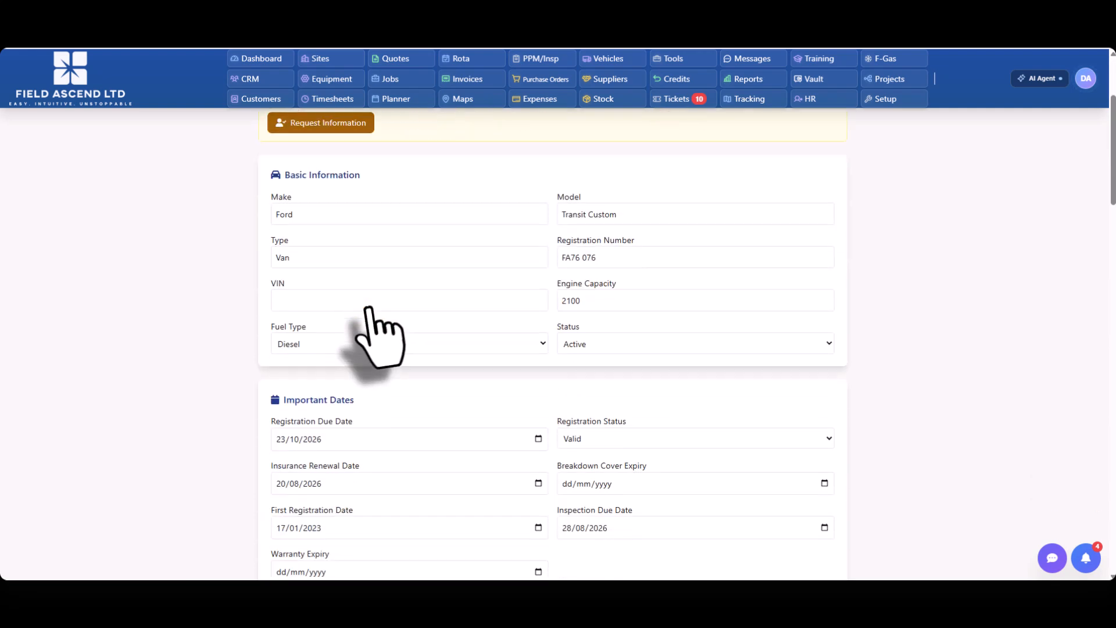
{"action": "scroll", "coordinate": [523, 454], "scroll_direction": "down", "scroll_amount": 1}
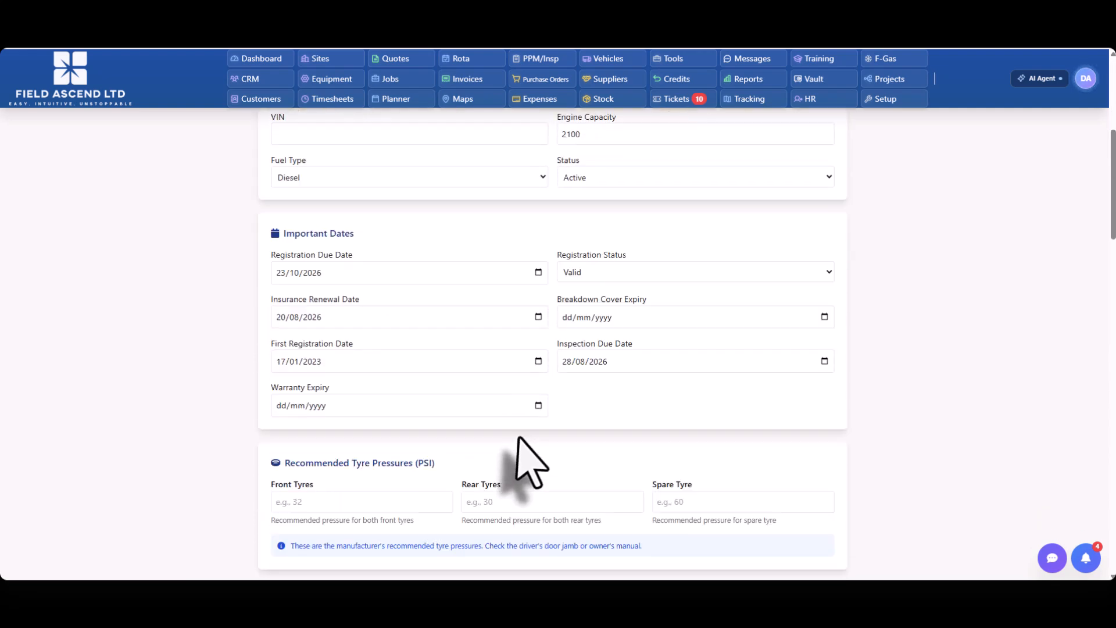
{"action": "scroll", "coordinate": [653, 361], "scroll_direction": "down", "scroll_amount": 8}
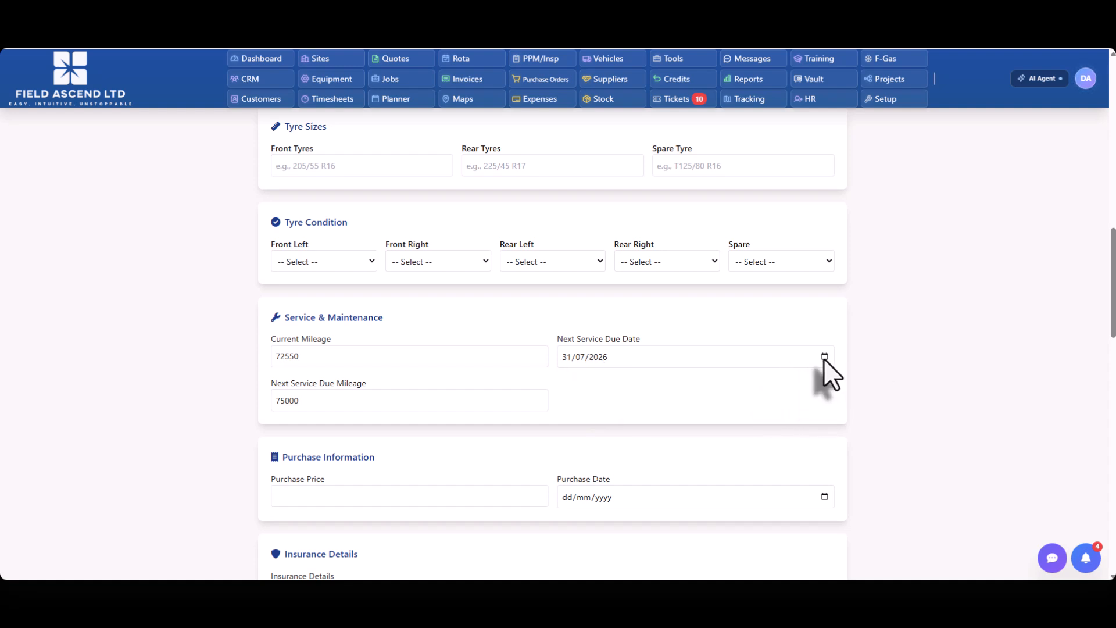
{"action": "left_click", "coordinate": [825, 357]}
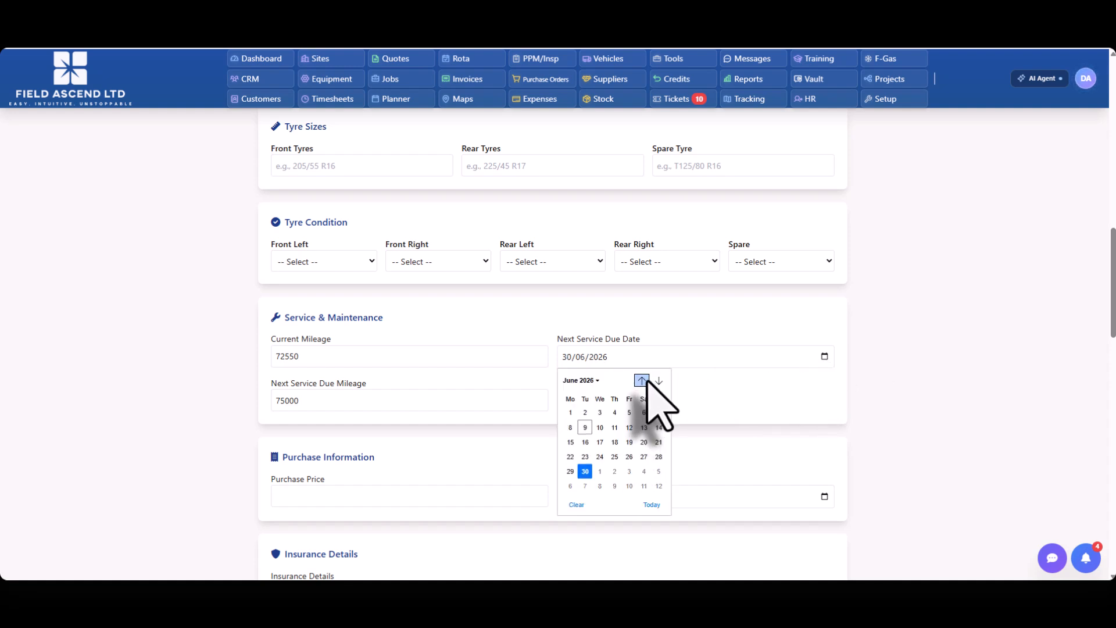
{"action": "left_click", "coordinate": [585, 414]}
{"action": "scroll", "coordinate": [756, 360], "scroll_direction": "down", "scroll_amount": 3}
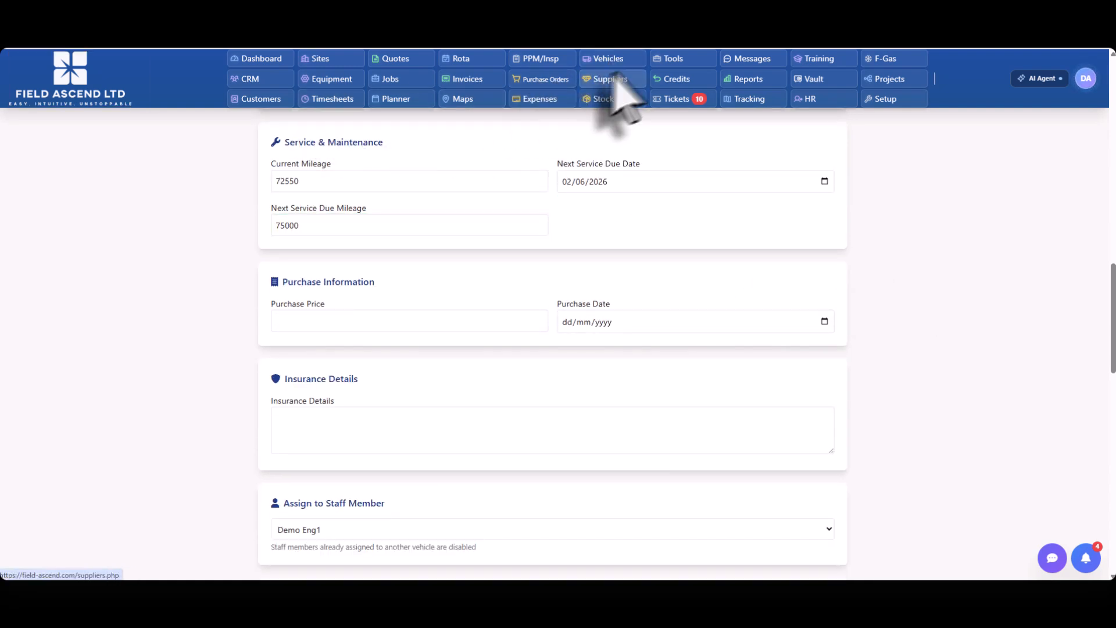
Step: Return to the vehicle list and examine the Ford Transit Custom's Service Due entry
{"action": "left_click", "coordinate": [611, 61]}
{"action": "left_click_drag", "start_coordinate": [764, 370], "coordinate": [689, 350]}
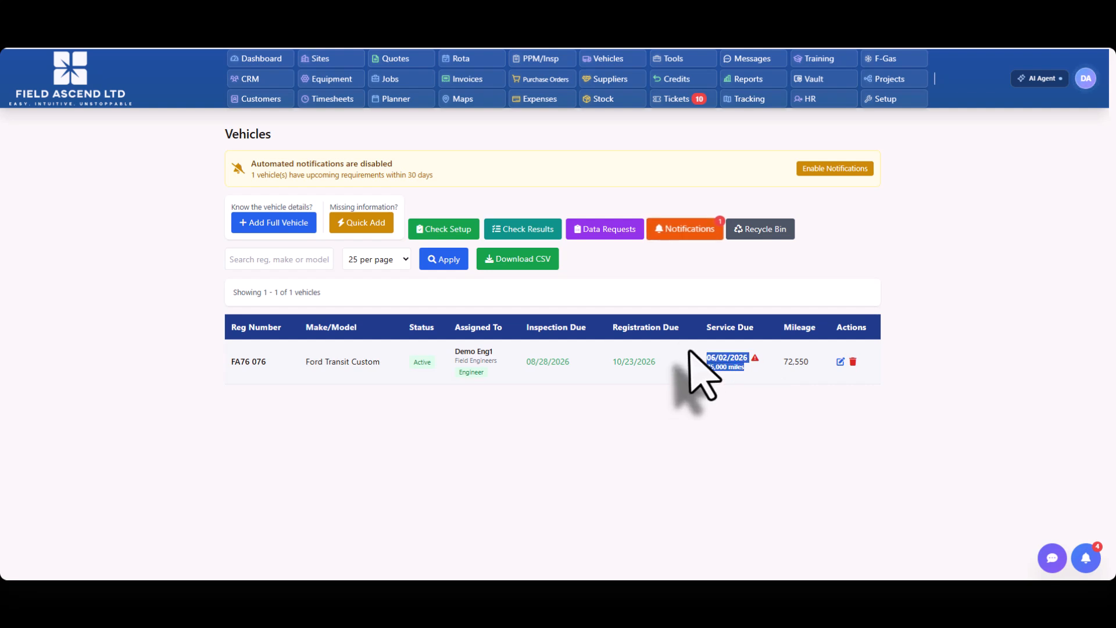
{"action": "left_click", "coordinate": [726, 403]}
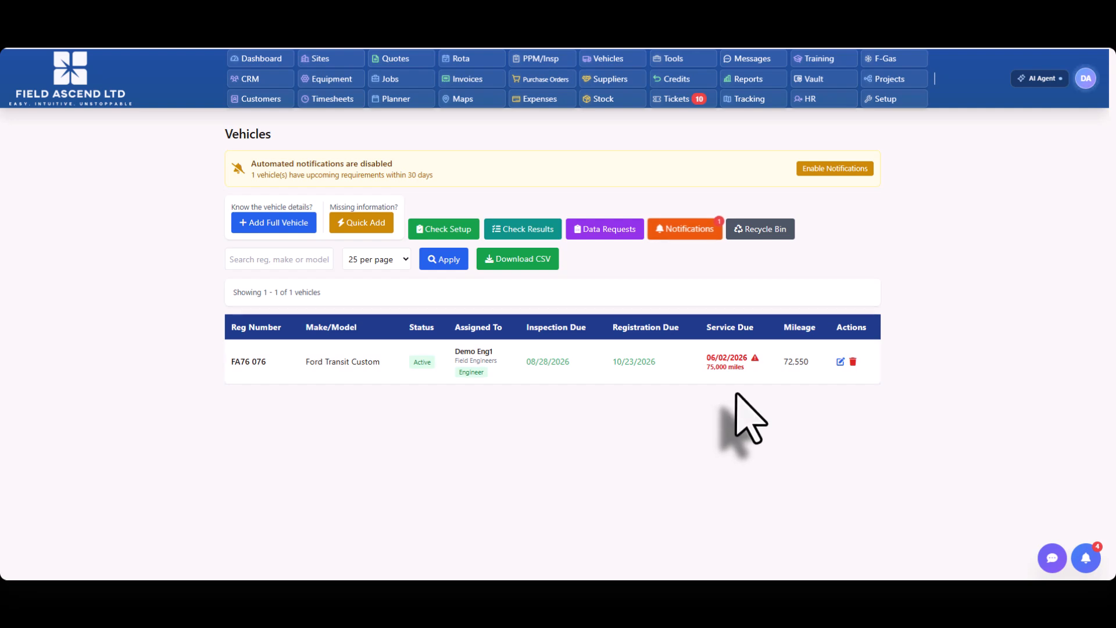
Step: Review the vehicle notification settings, including recipients, warning periods and upcoming vehicle issues, and return to the vehicle list
{"action": "left_click", "coordinate": [689, 230]}
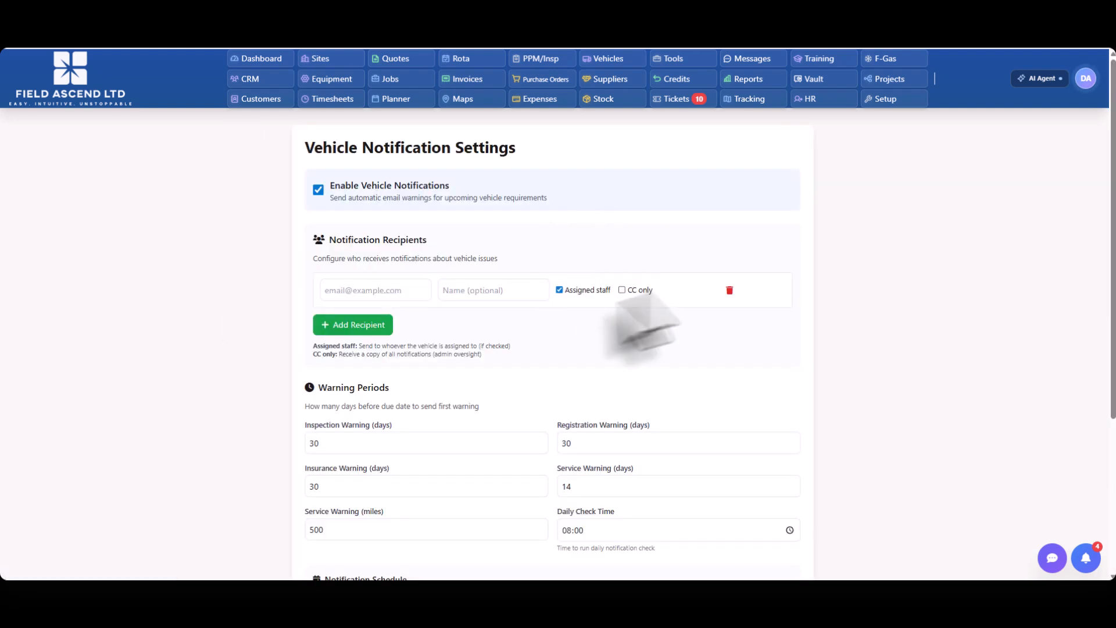
{"action": "scroll", "coordinate": [641, 349], "scroll_direction": "down", "scroll_amount": 5}
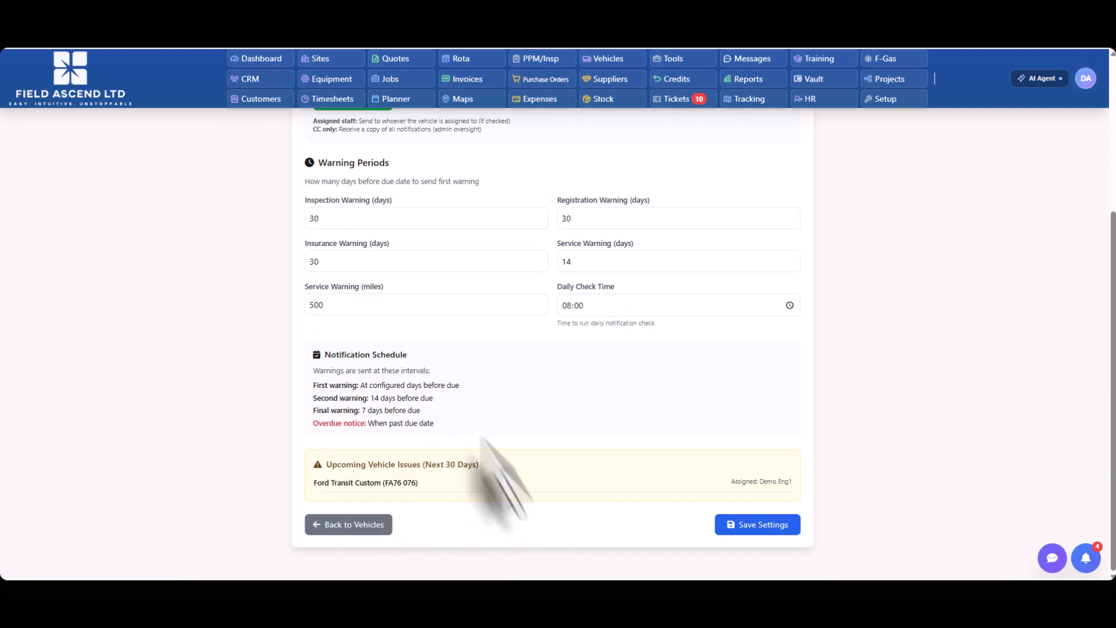
{"action": "left_click_drag", "start_coordinate": [479, 465], "coordinate": [326, 465]}
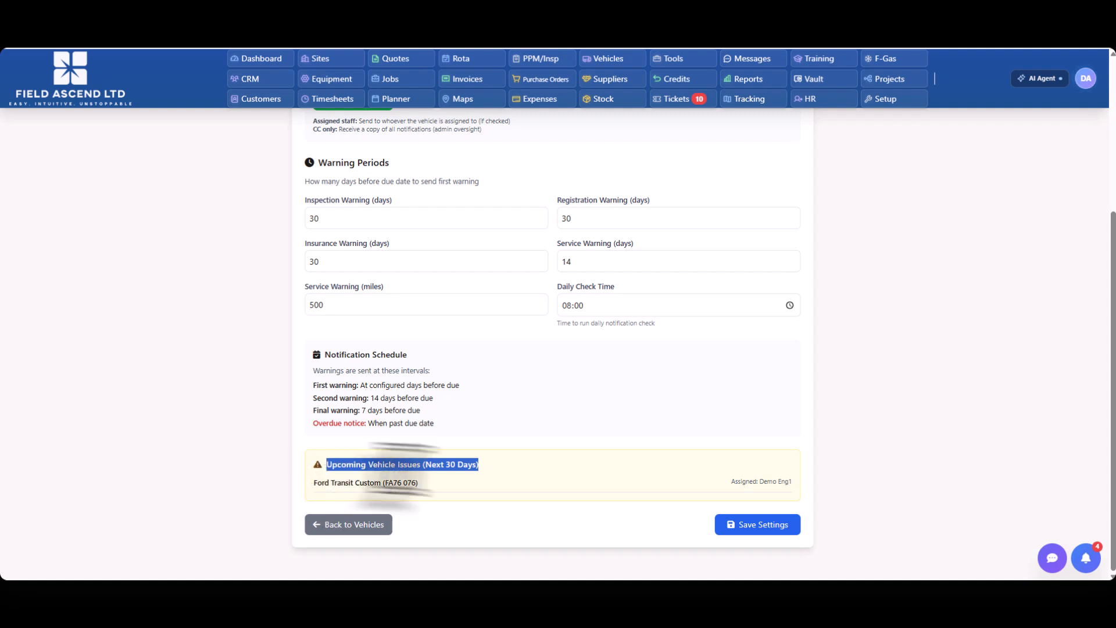
{"action": "left_click", "coordinate": [456, 481]}
{"action": "scroll", "coordinate": [573, 461], "scroll_direction": "up", "scroll_amount": 5}
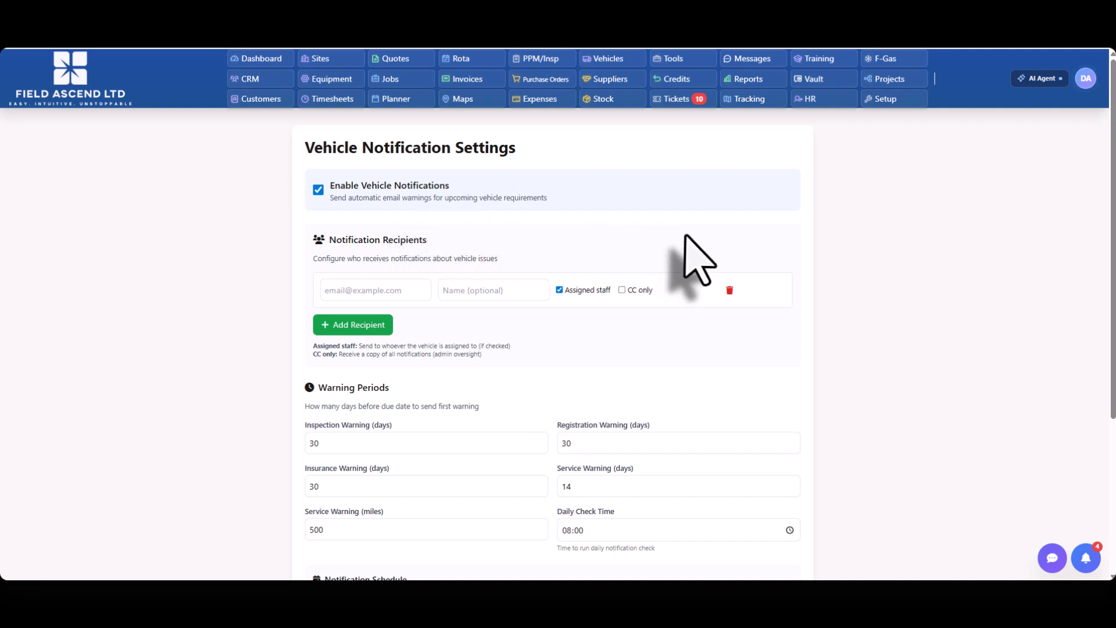
{"action": "left_click", "coordinate": [608, 59]}
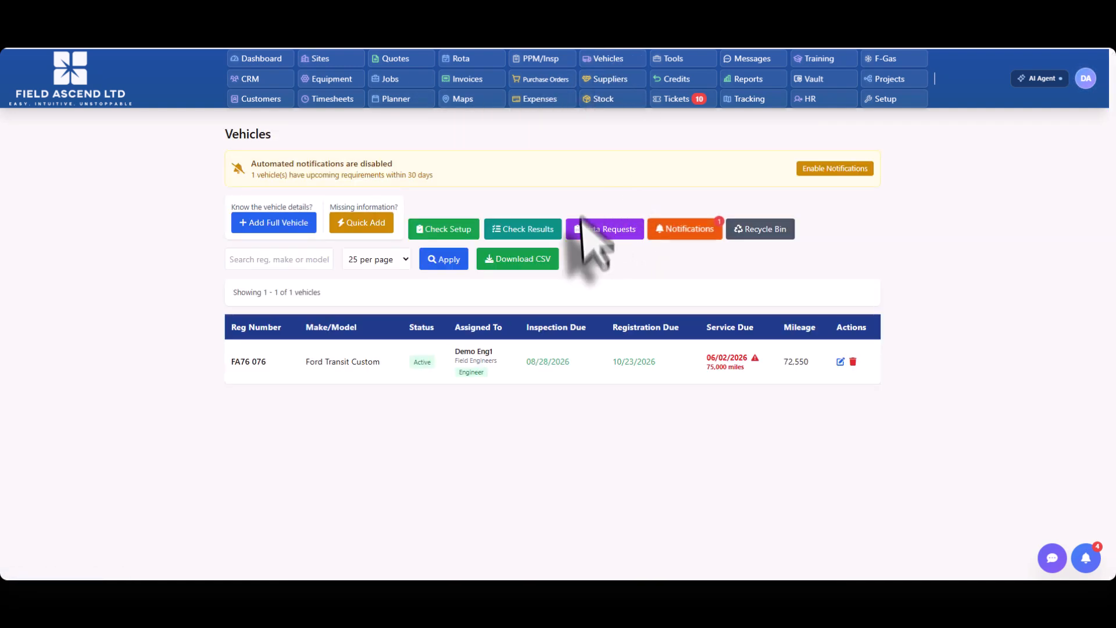